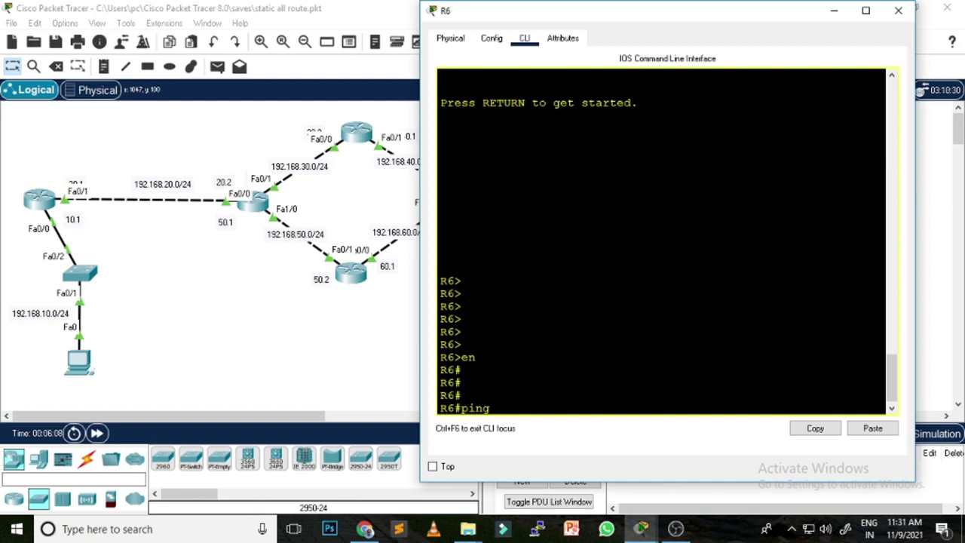
- Check the IPv4 address in the IP configuration of PC0, the host on the 192.168.10.0/24 network
left_click(834, 11)
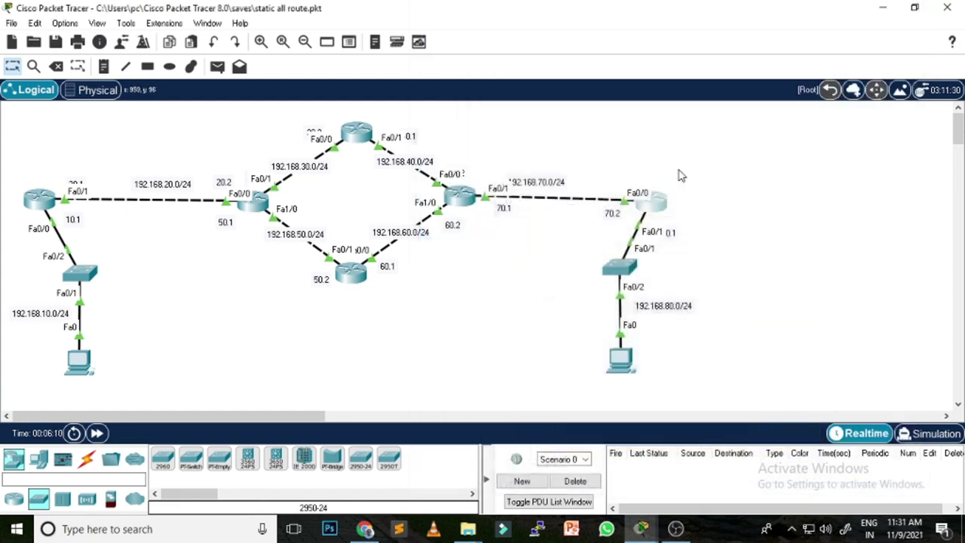
left_click(79, 361)
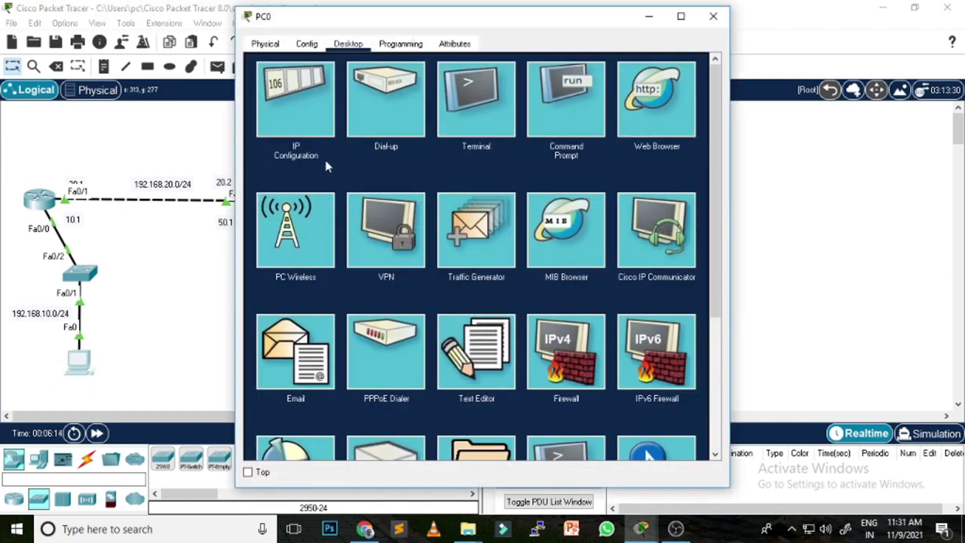
left_click(298, 106)
left_click_drag(500, 141, 445, 139)
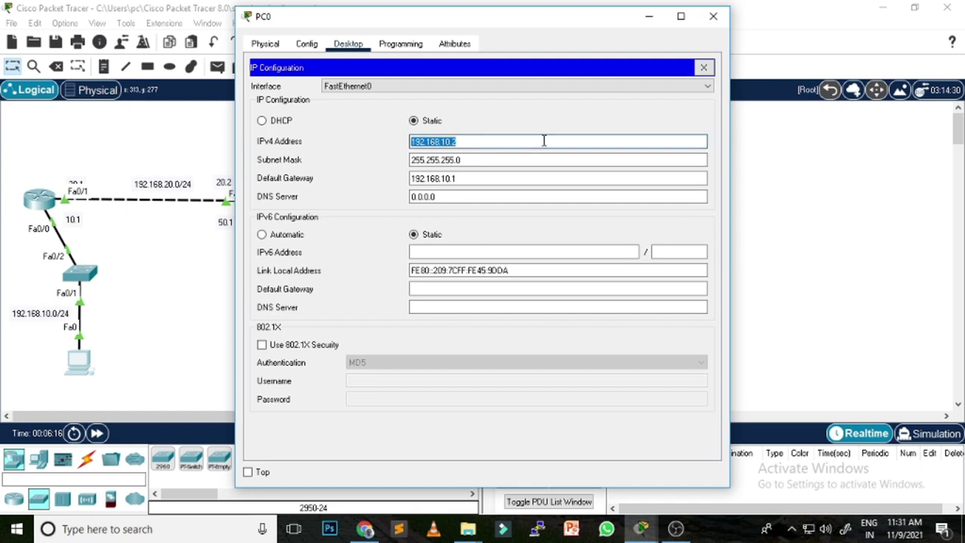
left_click(713, 18)
- Ping 192.168.10.2 from R6's command line and examine the echo replies and success rate
mouse_move(641, 528)
left_click(743, 462)
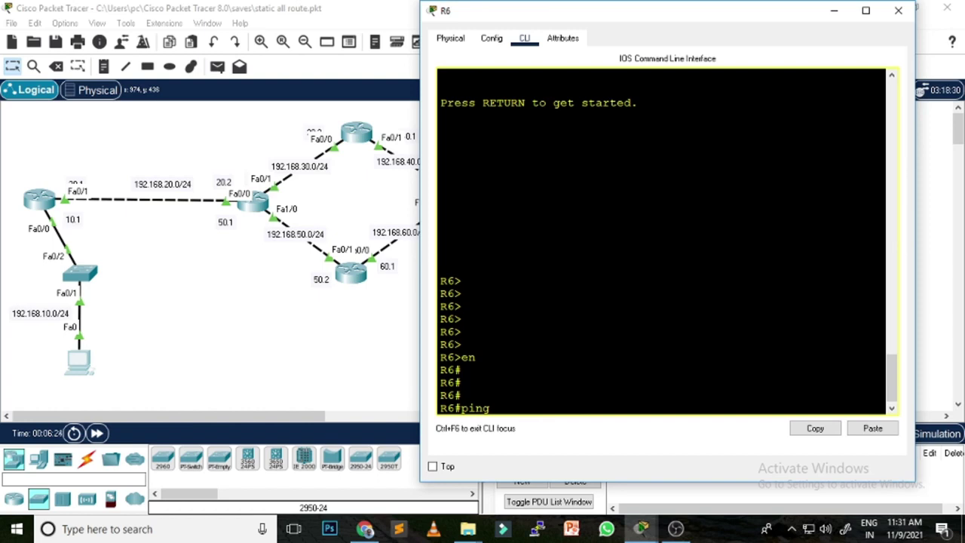
type("192.168.10.2")
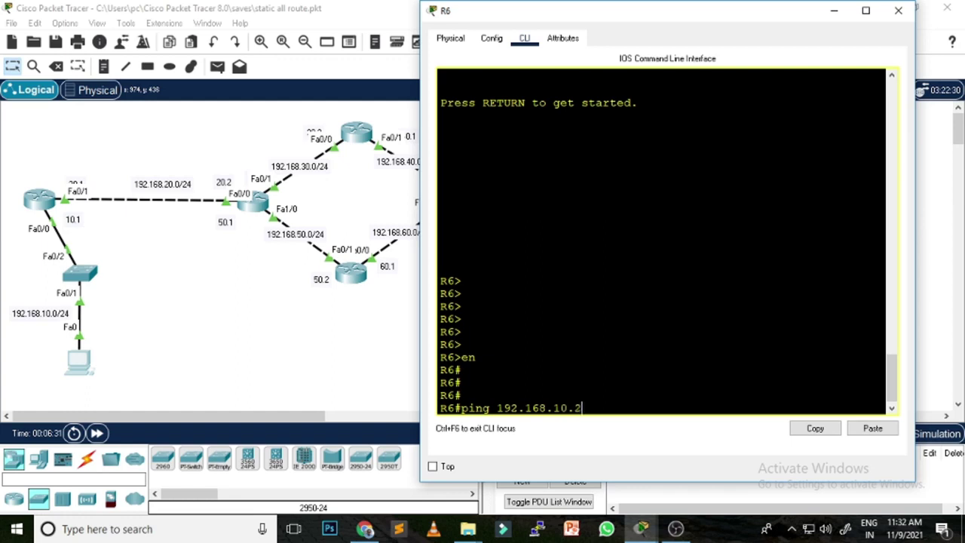
key("Return")
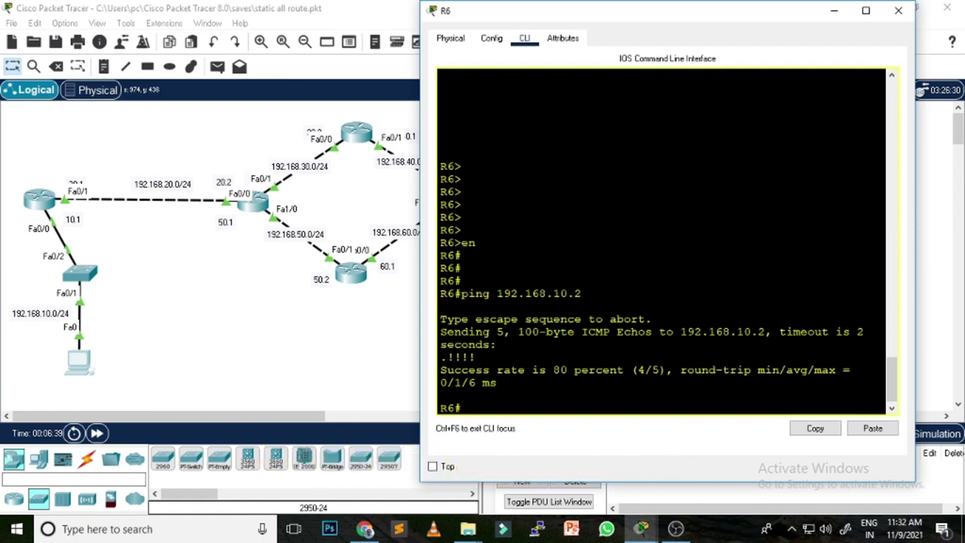
left_click_drag(440, 370, 635, 369)
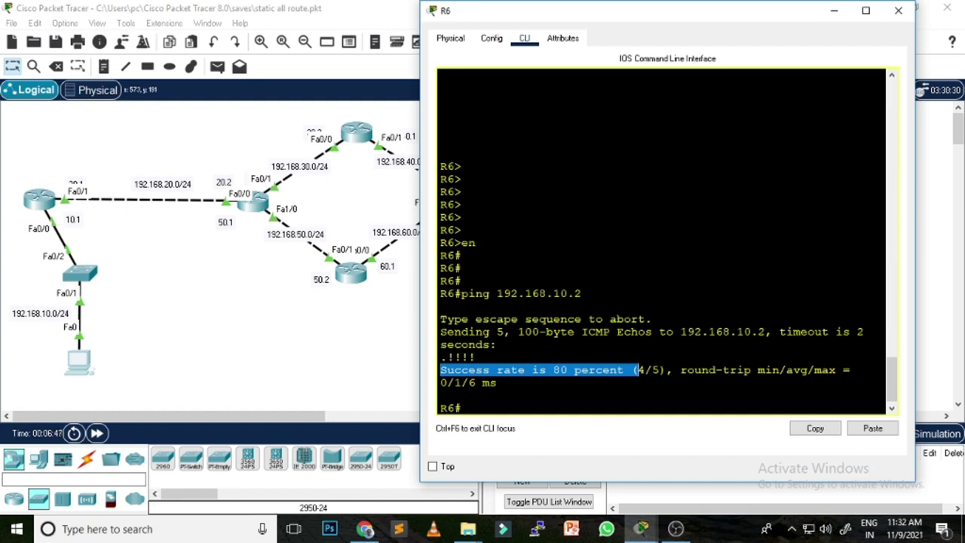
left_click_drag(440, 356, 446, 356)
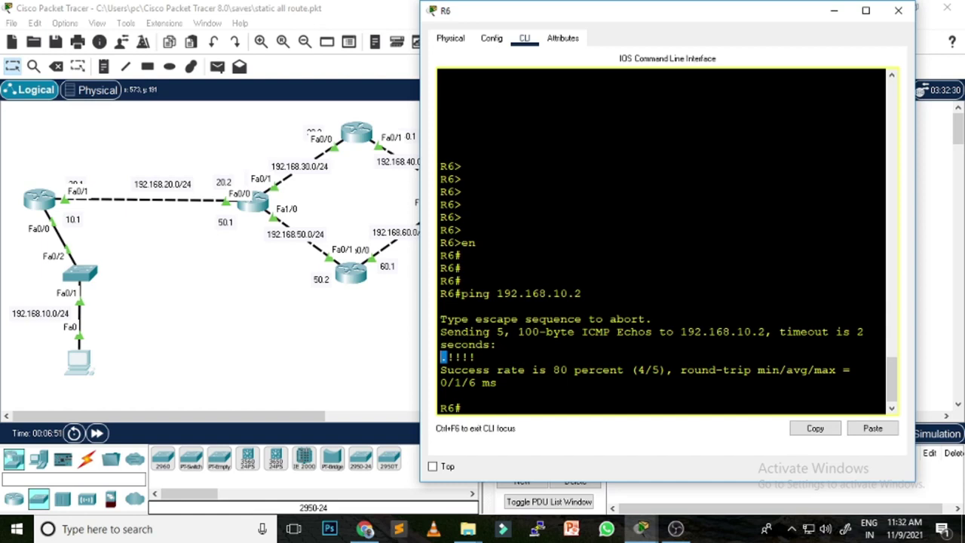
left_click_drag(440, 369, 645, 369)
left_click(674, 369)
- Repeat the ping to 192.168.10.2 from R6 and check the new success rate
key("Up")
key("Return")
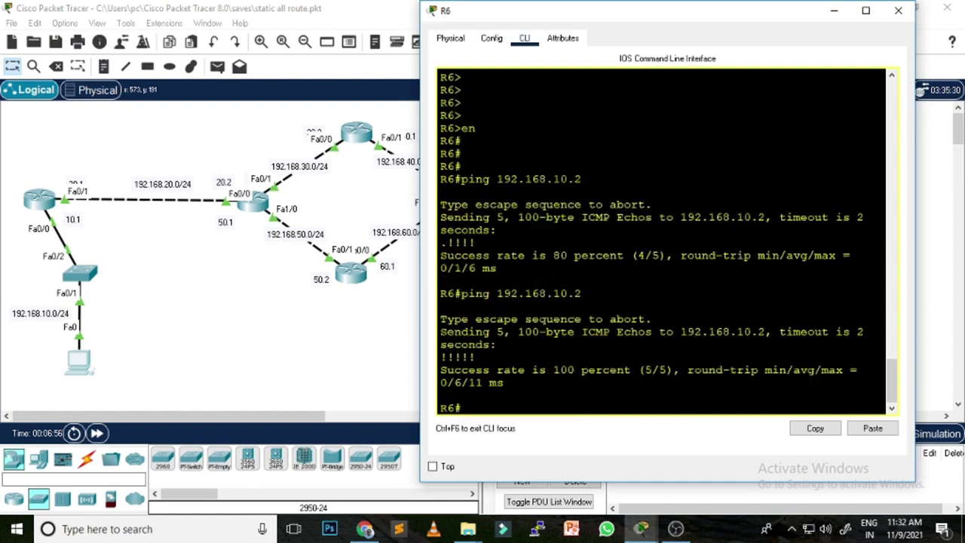
left_click_drag(443, 370, 631, 370)
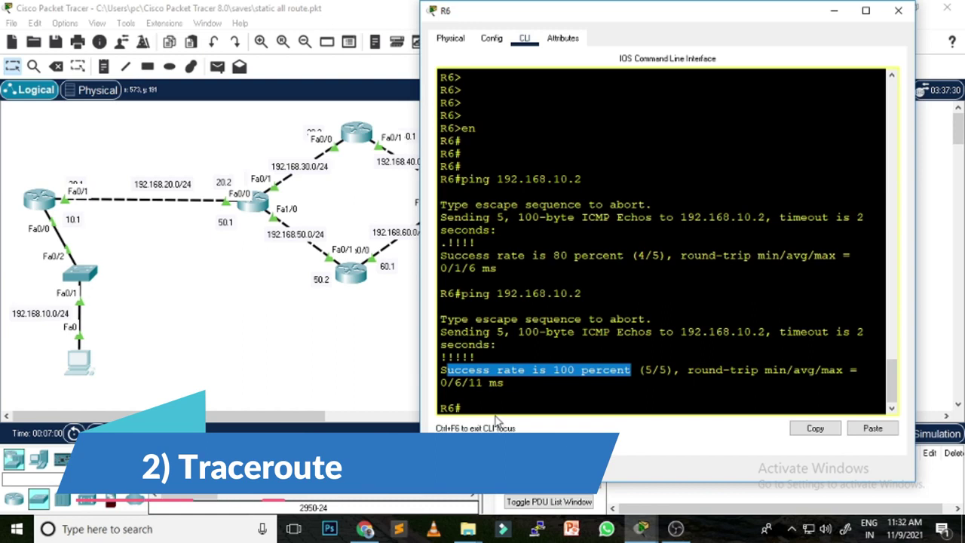
type("trac")
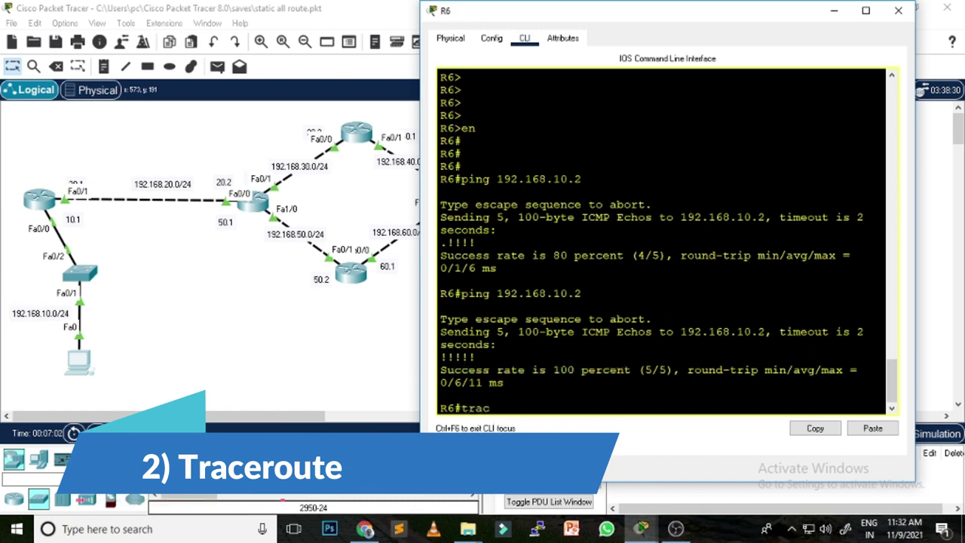
type("eroute")
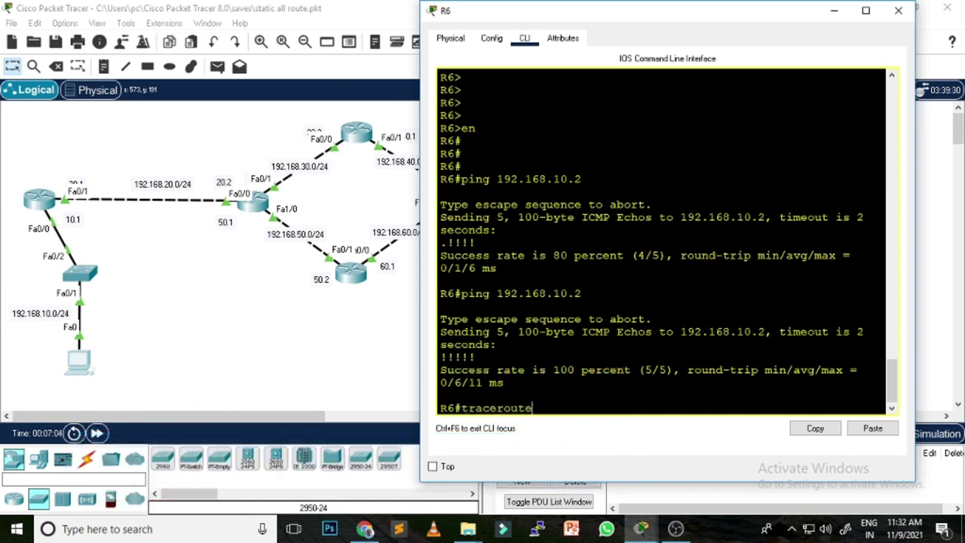
key("BackSpace")
key("BackSpace")
key("BackSpace")
key("BackSpace")
key("BackSpace")
key("BackSpace")
key("BackSpace")
key("BackSpace")
key("BackSpace")
key("BackSpace")
type("y")
key("BackSpace")
- Run traceroute to 192.168.10.2 from R6's command line
type("traceroute")
left_click(835, 12)
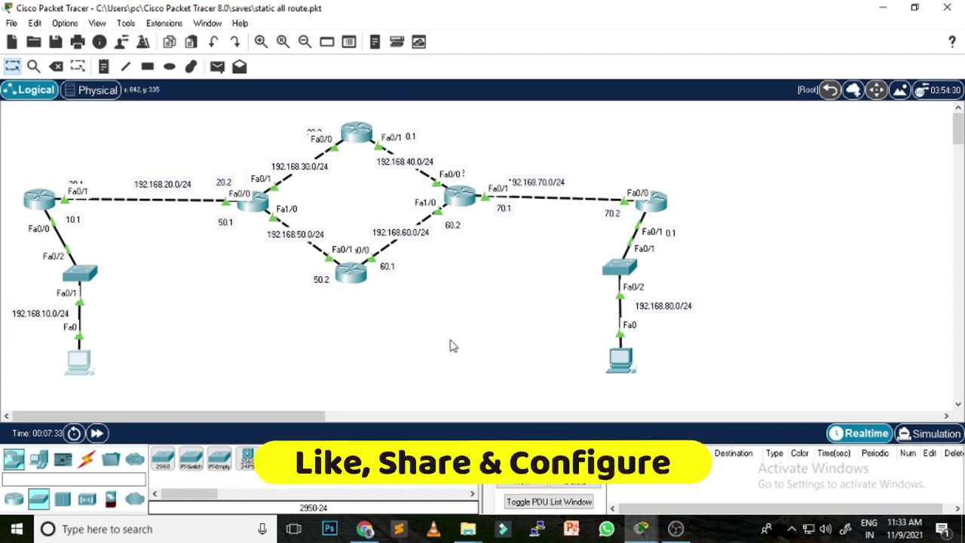
mouse_move(643, 530)
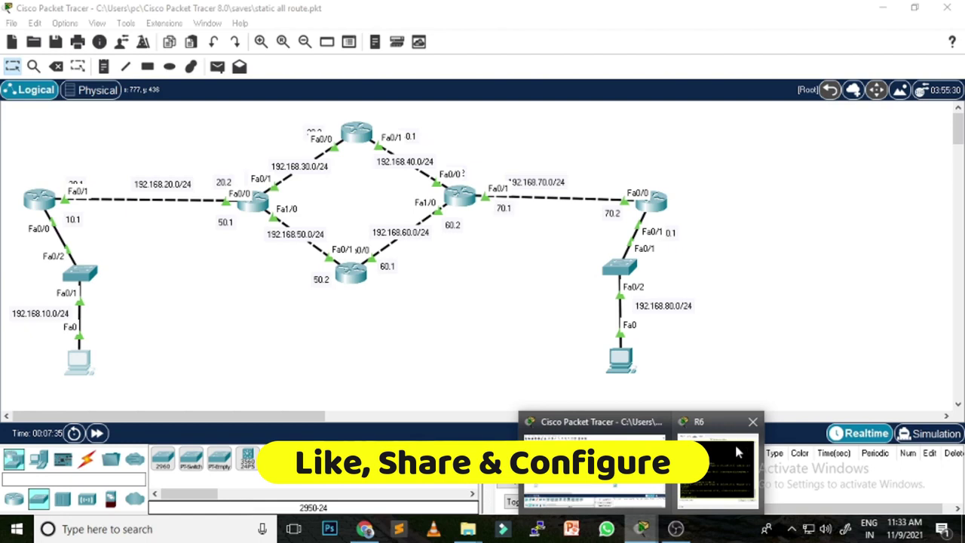
left_click(716, 468)
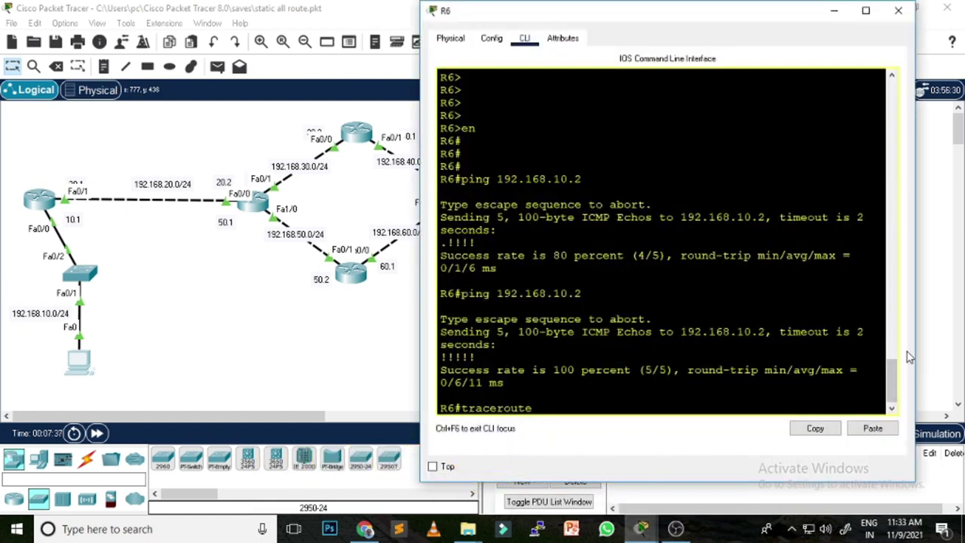
type("192")
type(".")
key("BackSpace")
type("2.168.10.2")
key("Return")
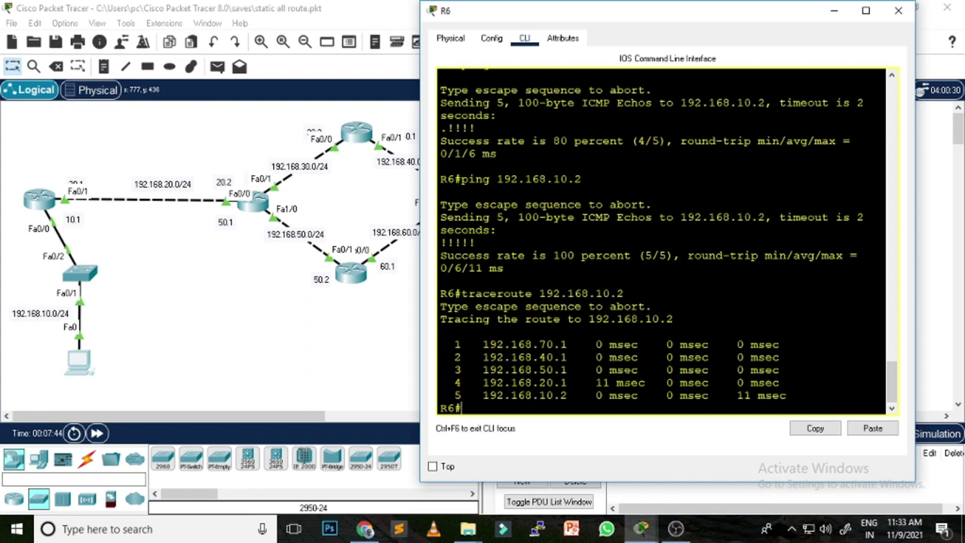
- Examine each hop address in the traceroute output and compare the path with the topology
left_click_drag(575, 344, 481, 344)
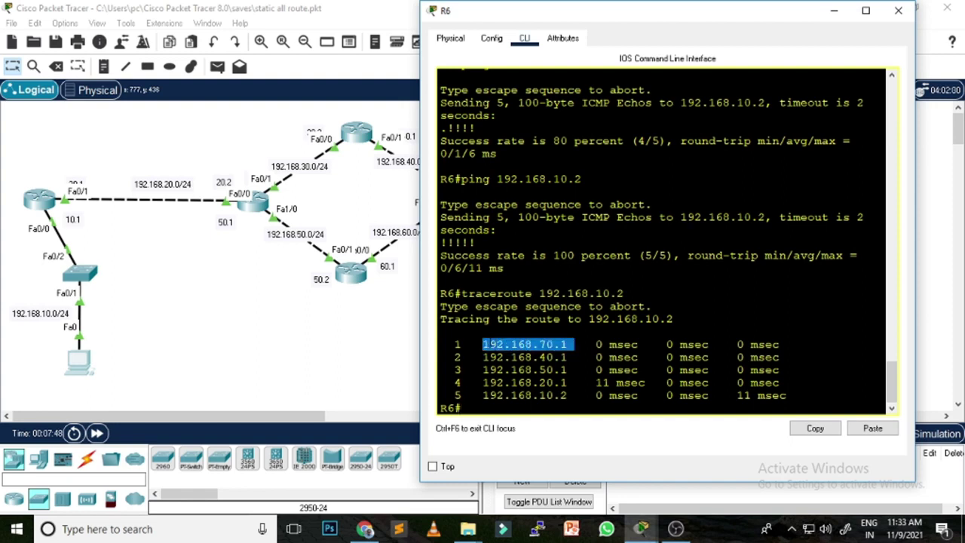
left_click(833, 10)
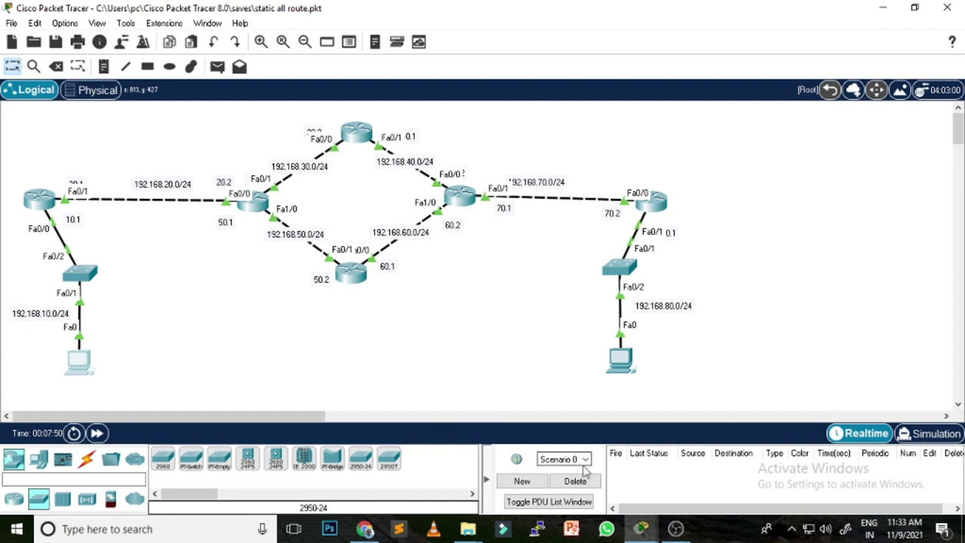
left_click(641, 529)
left_click_drag(575, 357, 482, 356)
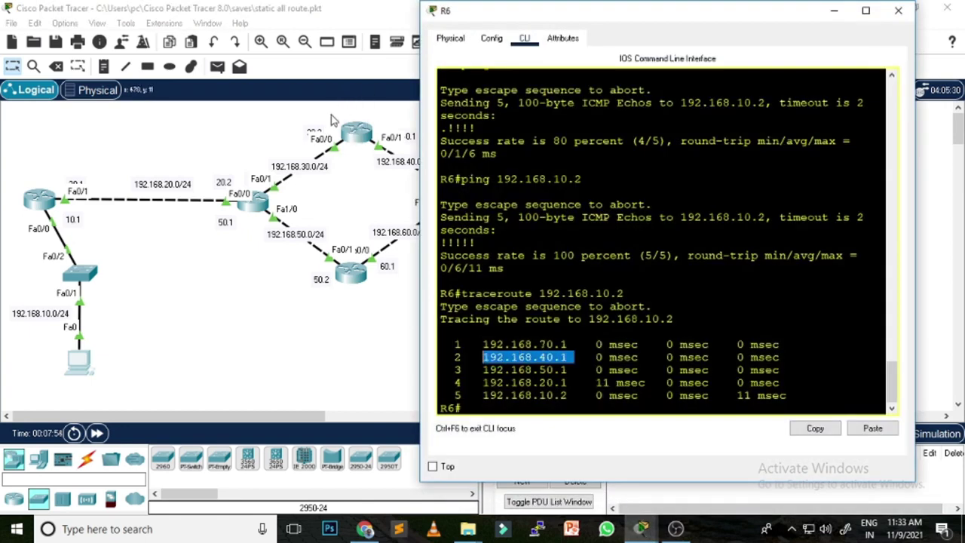
left_click_drag(575, 370, 482, 369)
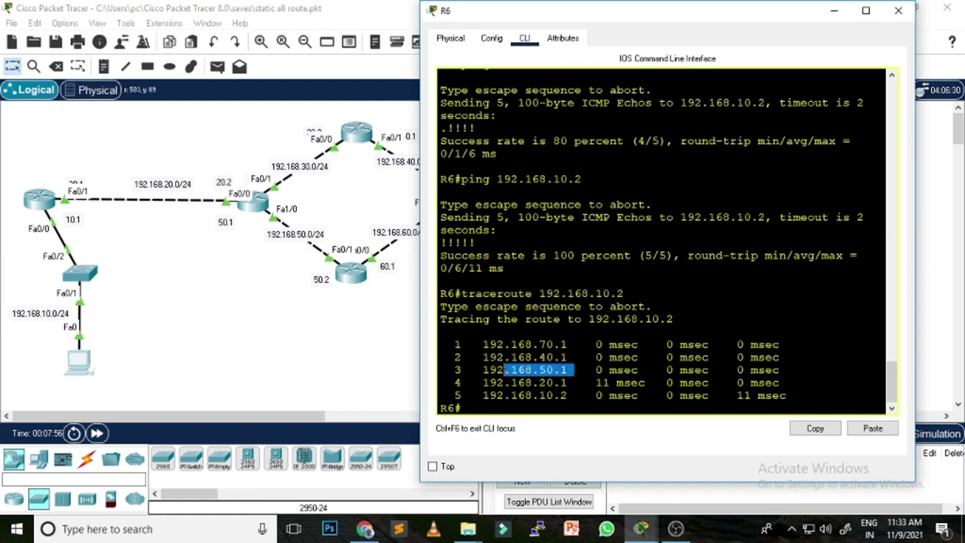
mouse_move(575, 383)
left_mouse_down()
mouse_move(483, 382)
mouse_move(575, 395)
left_mouse_up()
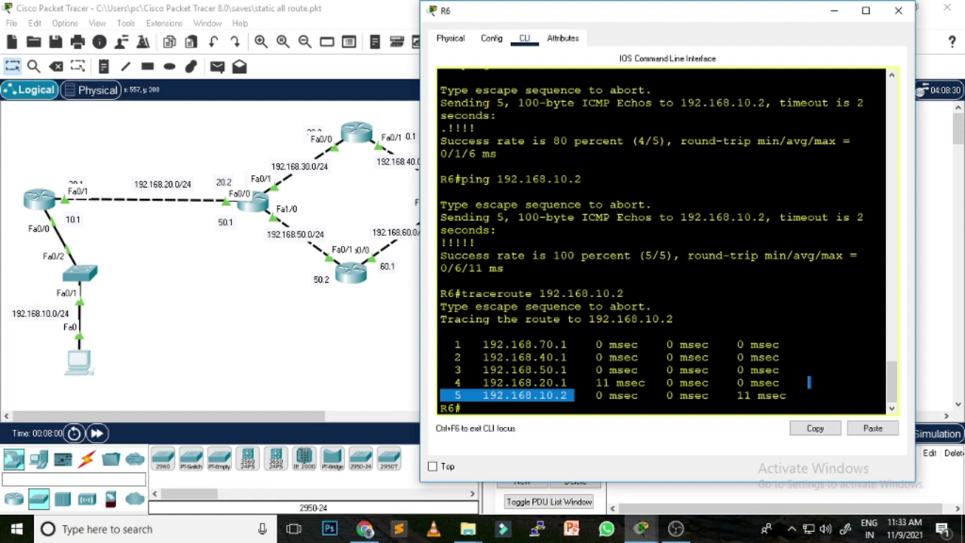
left_click(898, 11)
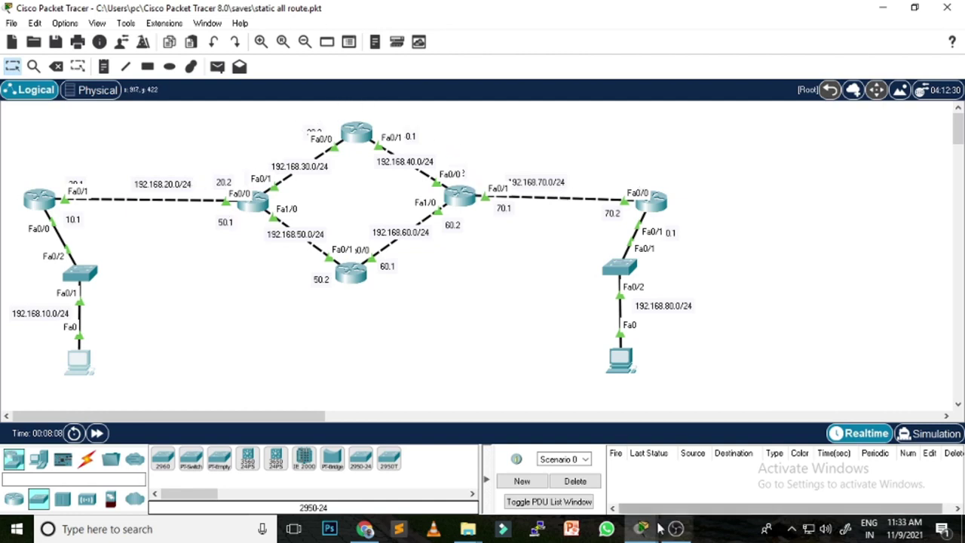
mouse_move(641, 528)
left_click(694, 469)
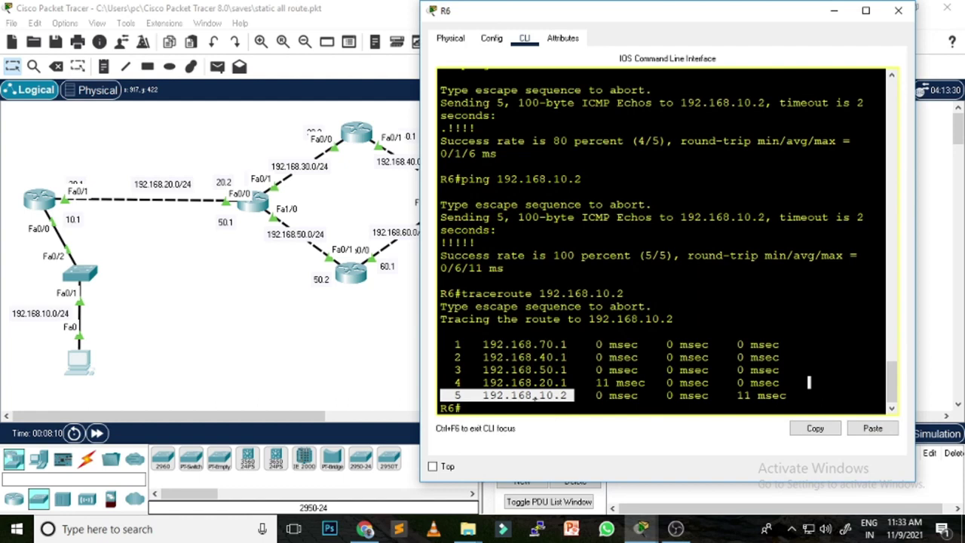
left_click(809, 383)
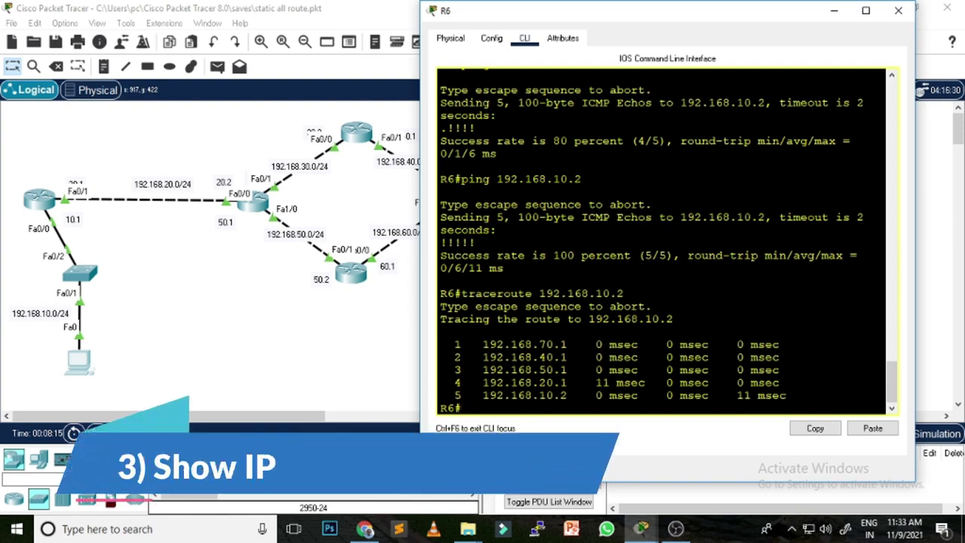
- Run show ip int brief on R6 to list its interfaces
type("show ")
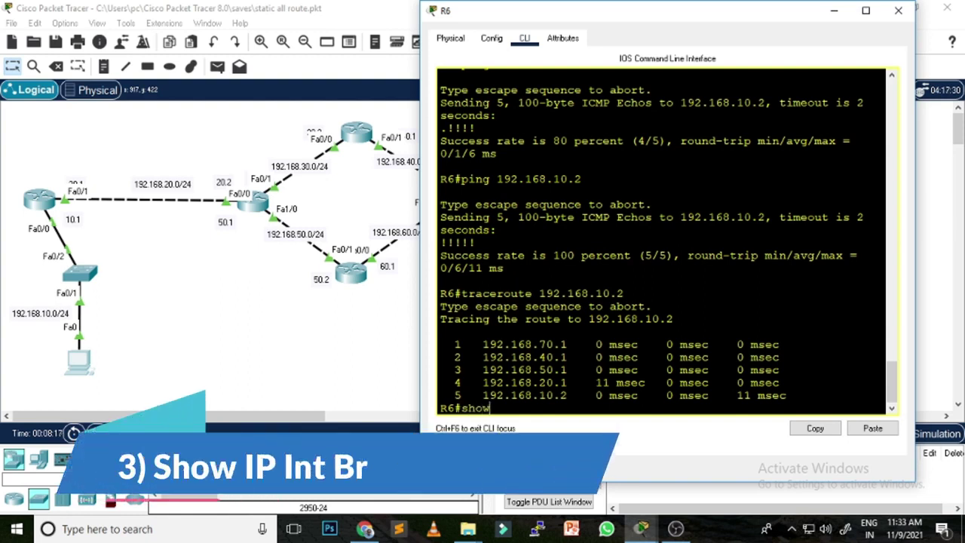
type("ip i")
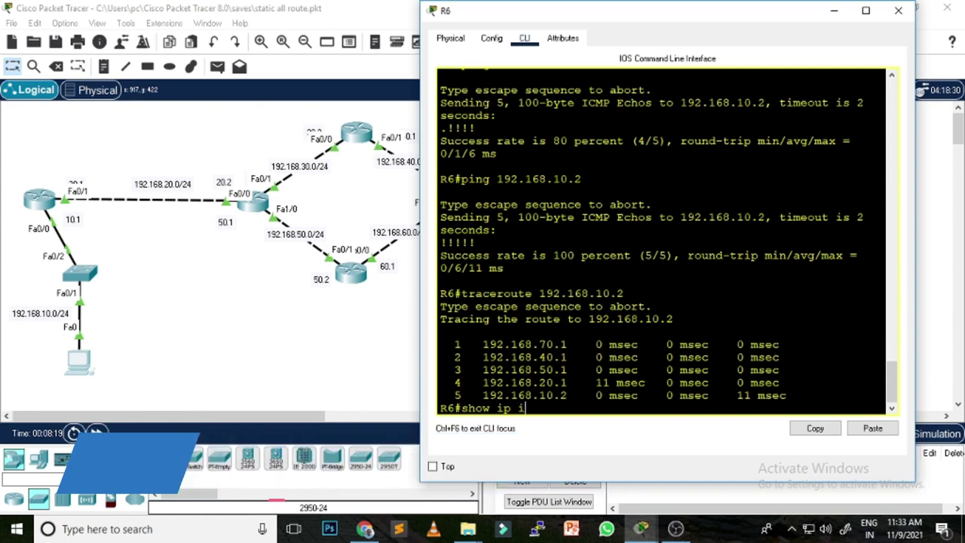
type("nt br")
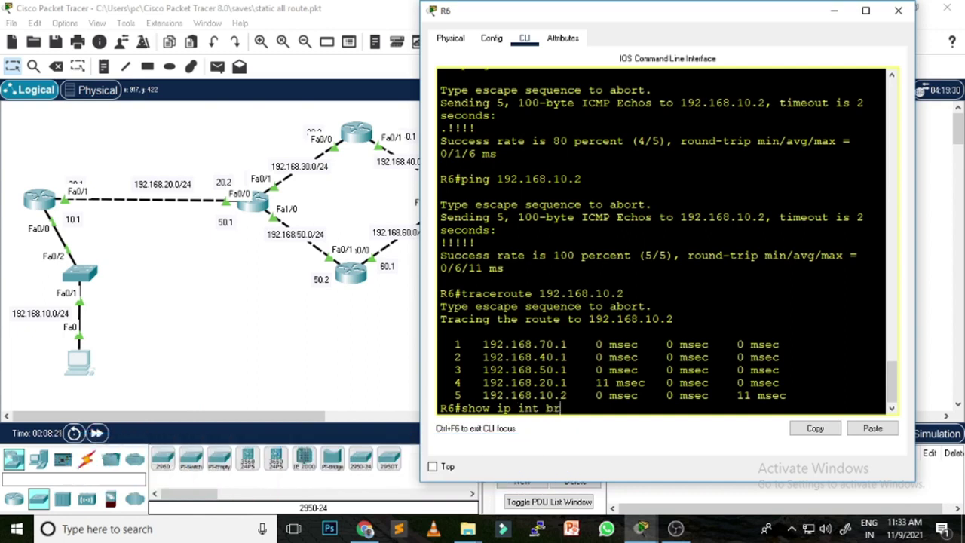
key("Tab")
key("Return")
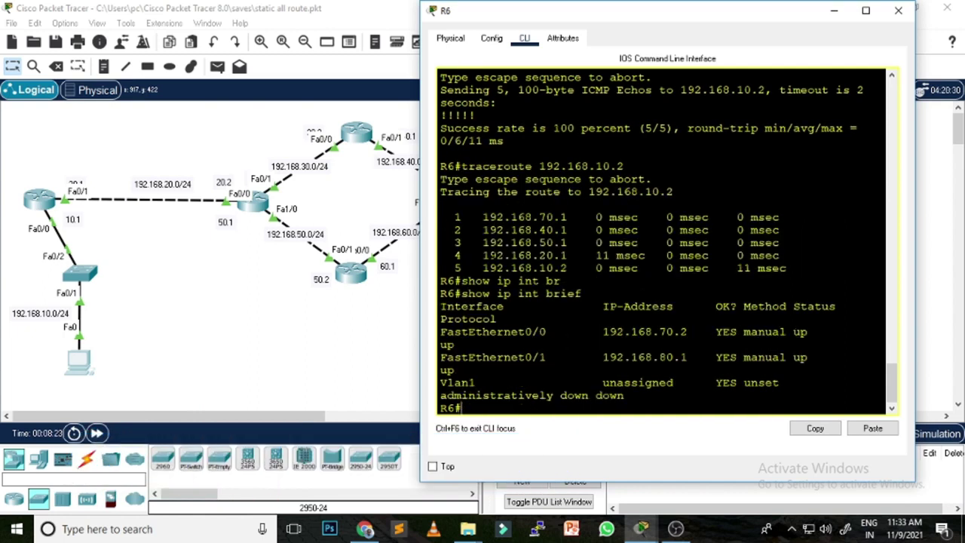
- Widen the R6 window and examine the address, status and protocol columns of the interface summary
left_click_drag(420, 220, 200, 212)
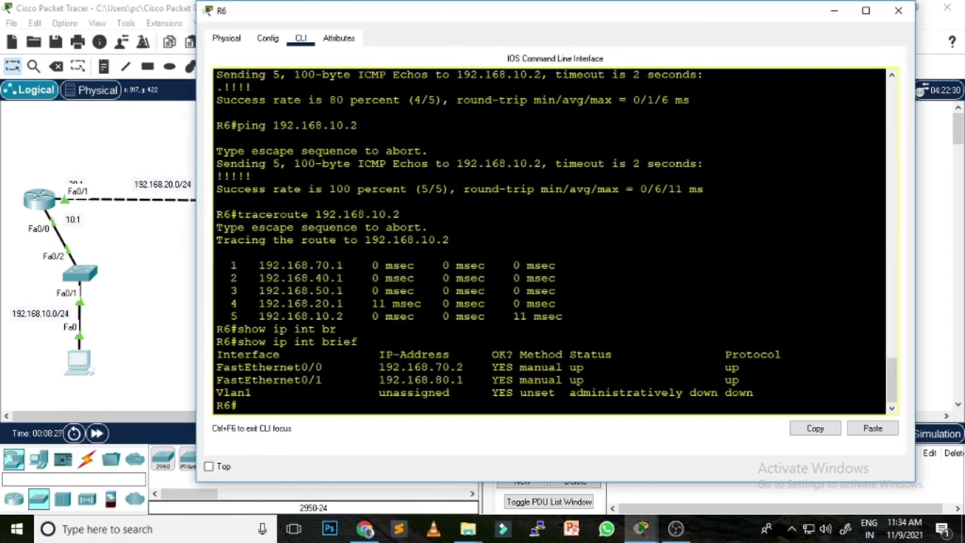
left_click_drag(323, 367, 373, 368)
left_click_drag(570, 353, 585, 367)
left_click_drag(790, 353, 725, 354)
- Run show interfaces on R6 to display detailed interface information
type("show int")
key("Tab")
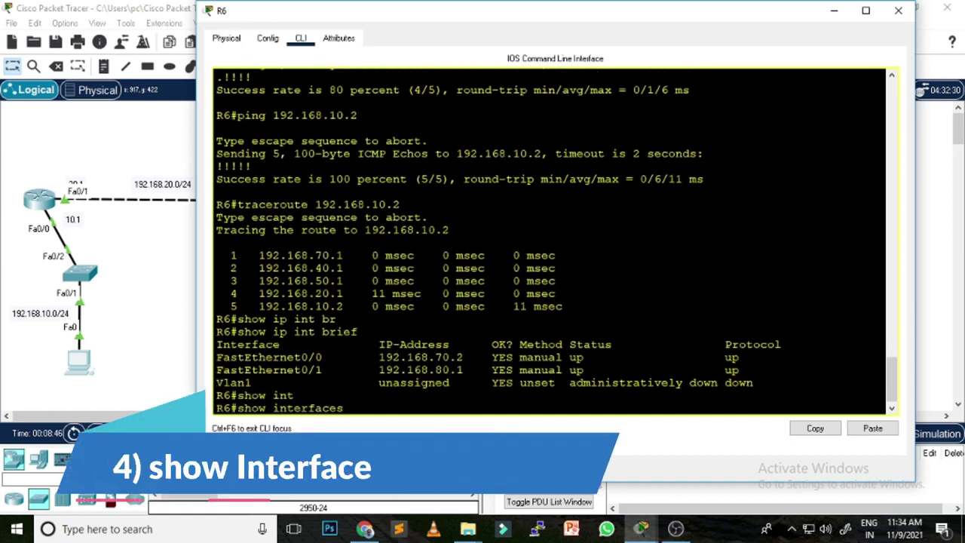
key("Return")
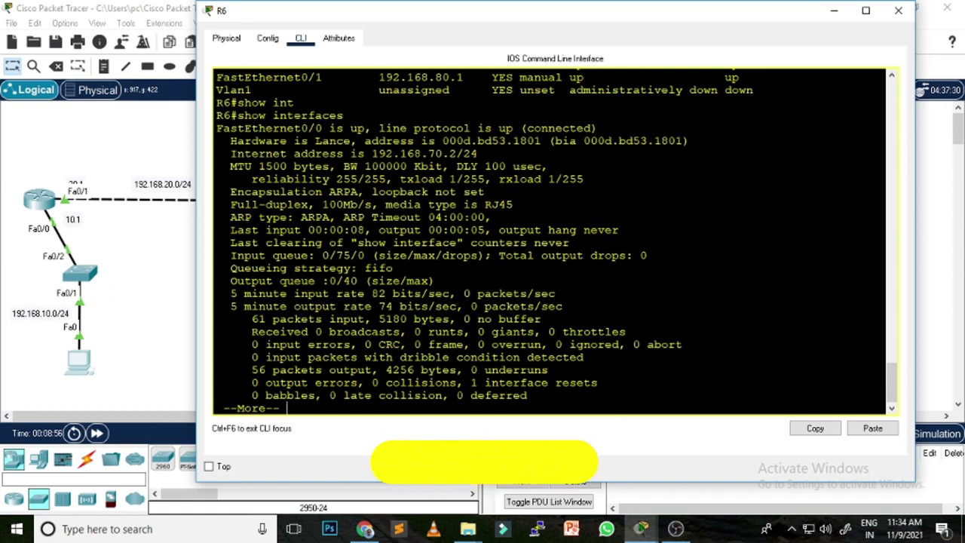
- Examine FastEthernet0/0's link state, connection status and hardware address in the interface details
left_click_drag(217, 128, 329, 128)
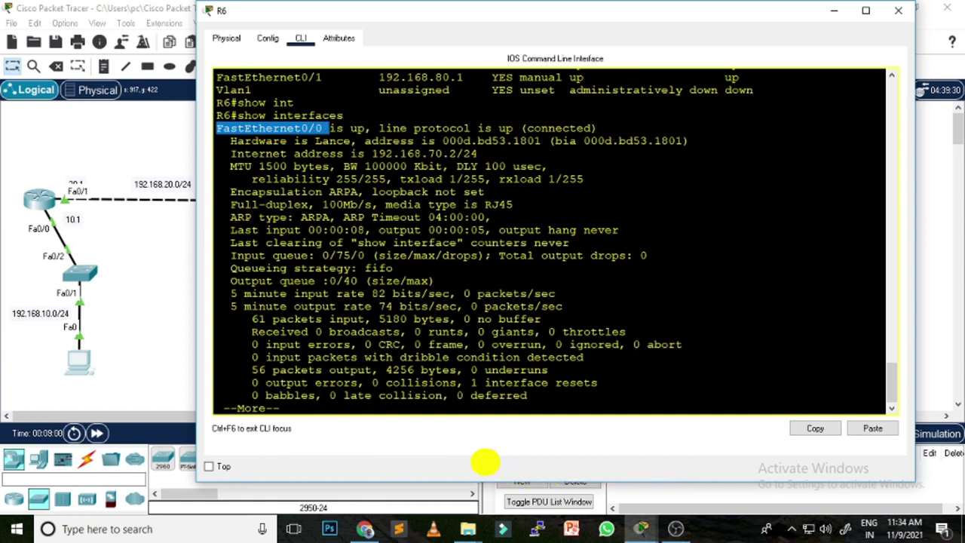
left_click_drag(367, 128, 349, 129)
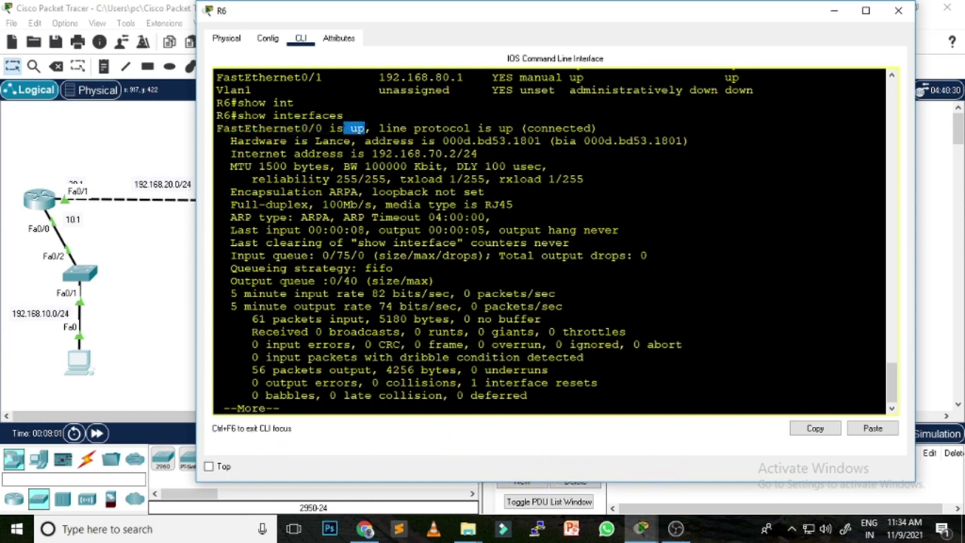
left_click_drag(513, 128, 599, 129)
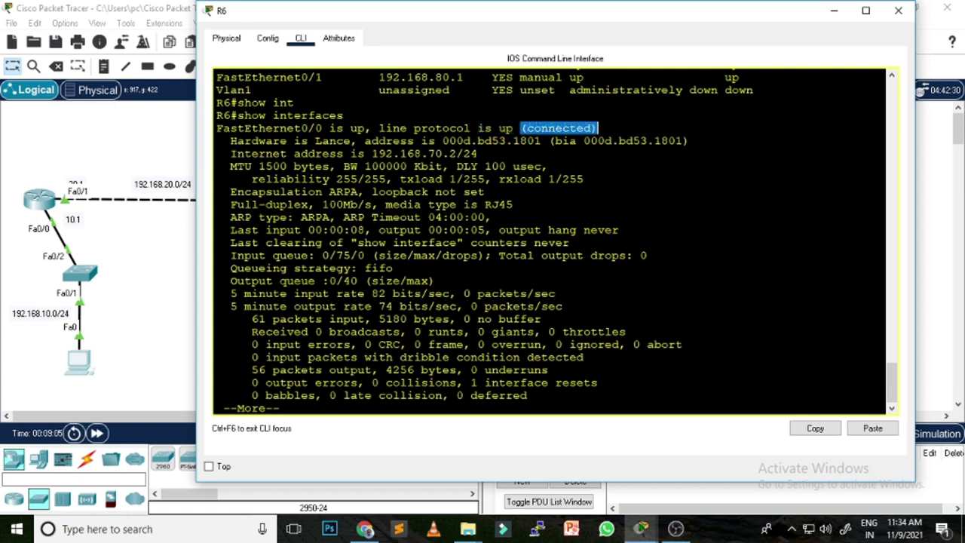
left_click_drag(443, 140, 541, 141)
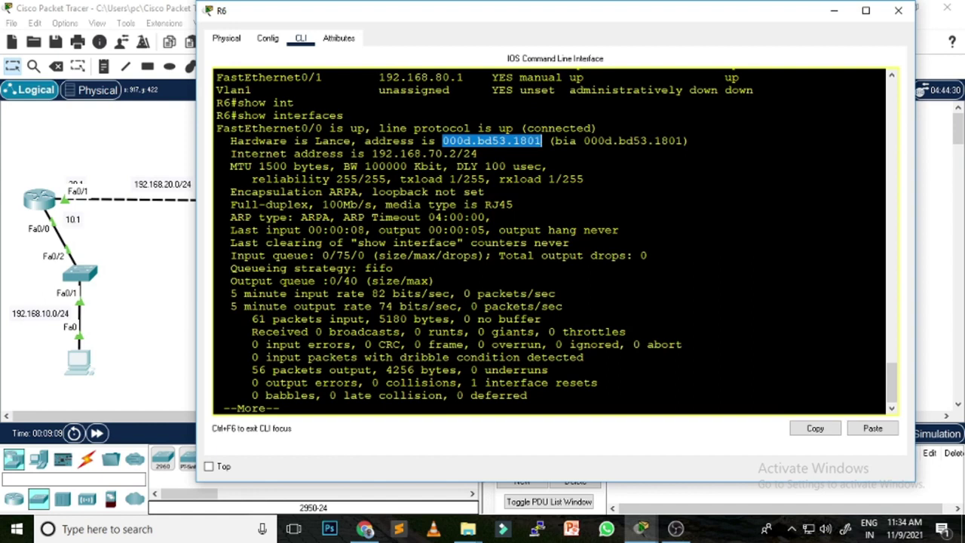
- Examine FastEthernet0/0's Internet address and prefix, bandwidth, delay, reliability and transmit load in the show interfaces output
left_click_drag(378, 153, 463, 153)
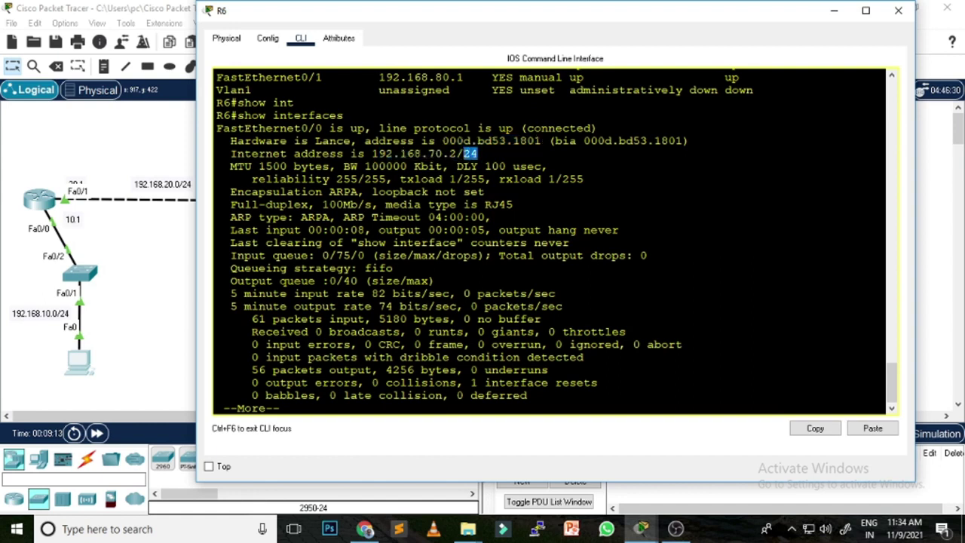
left_click_drag(229, 165, 414, 166)
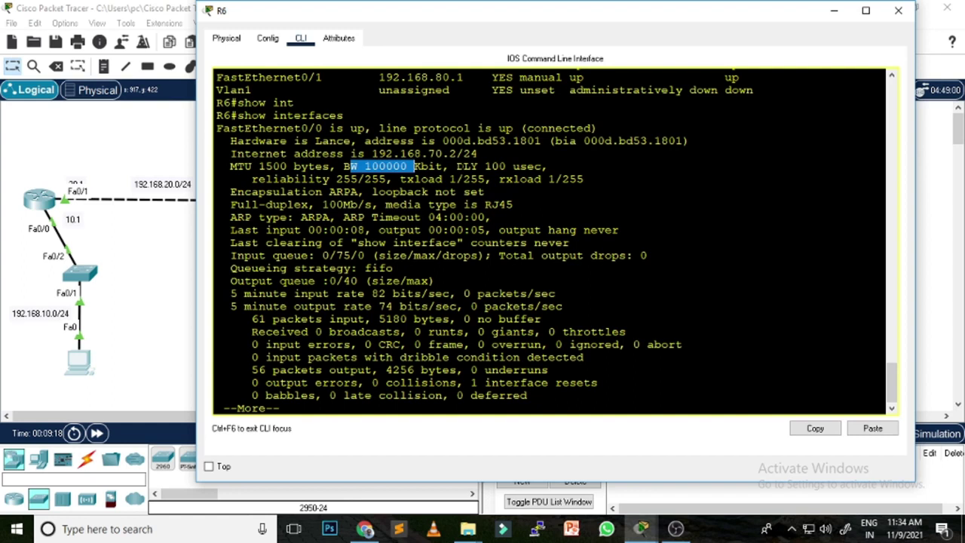
left_click_drag(455, 166, 530, 166)
left_click_drag(253, 178, 464, 179)
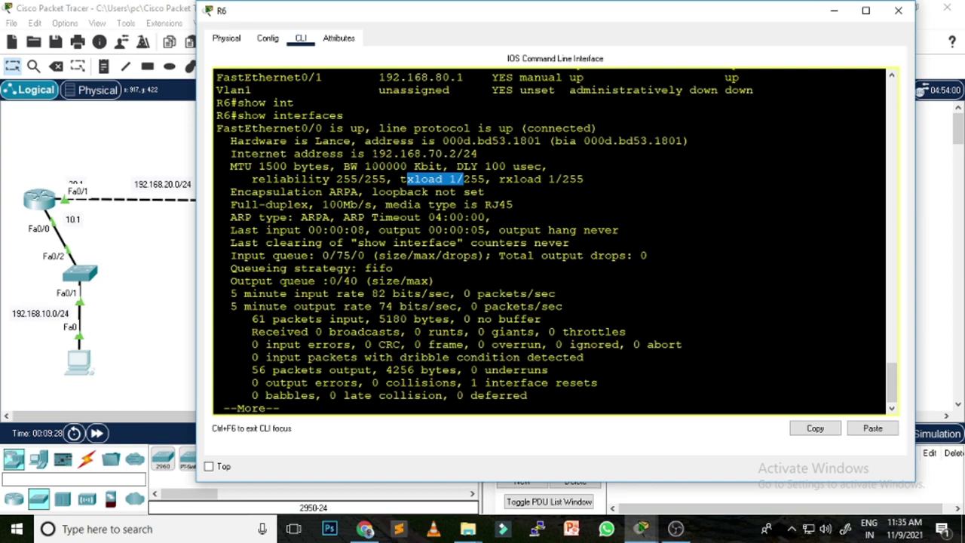
- Advance the show interfaces output to FastEthernet0/1's details and quit the listing
key("Return")
key("Return")
key("Return")
key("Return")
key("Return")
key("Return")
key("Return")
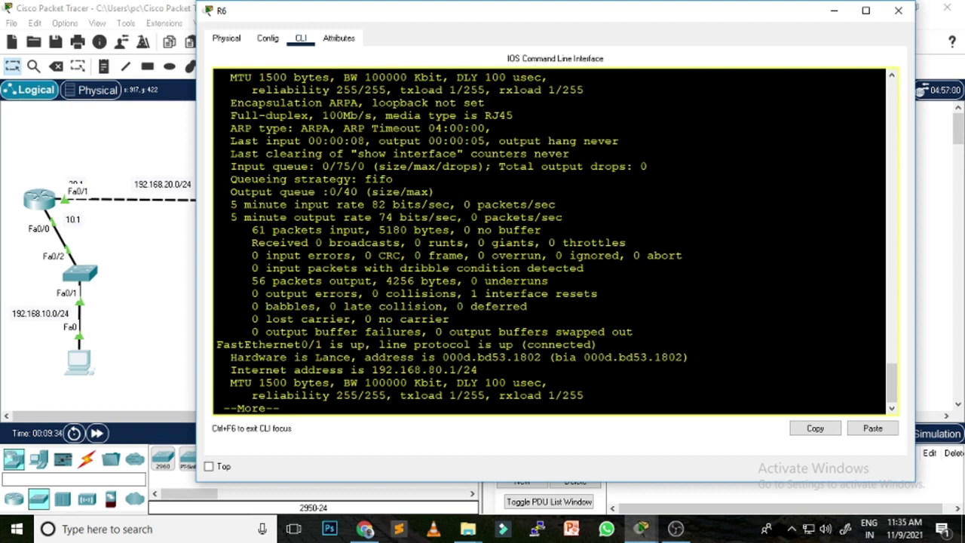
key("q")
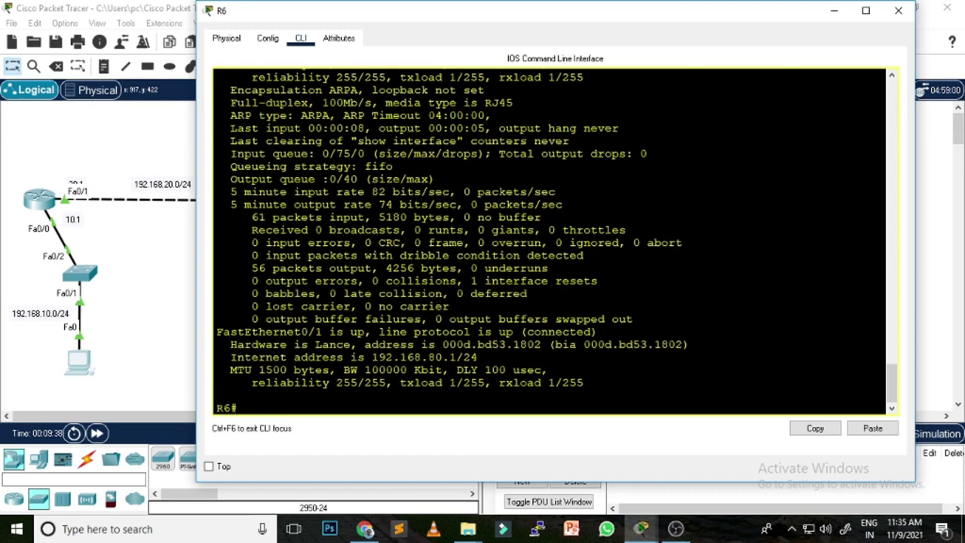
- Run show ip interface on R6 and advance the output by a few lines
type("show")
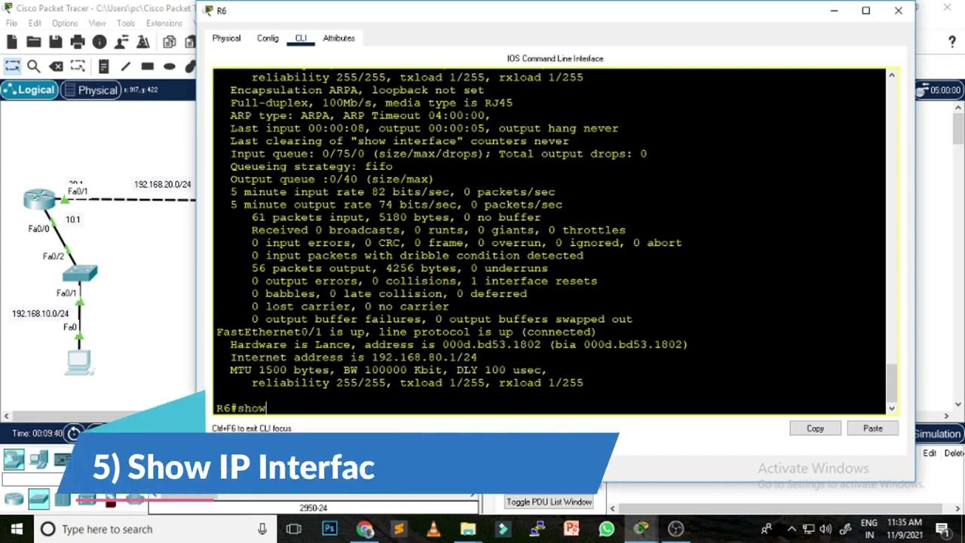
type(" ip int")
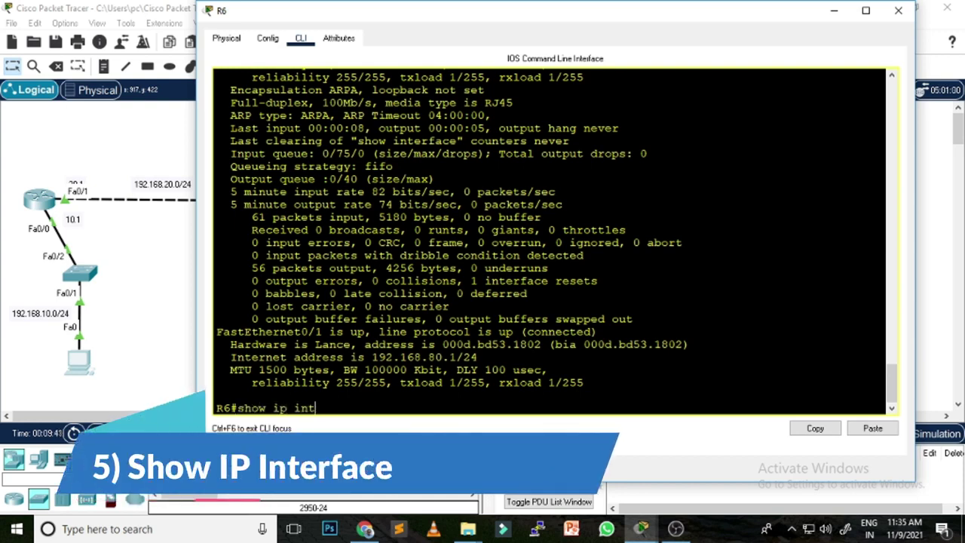
key("Tab")
key("Return")
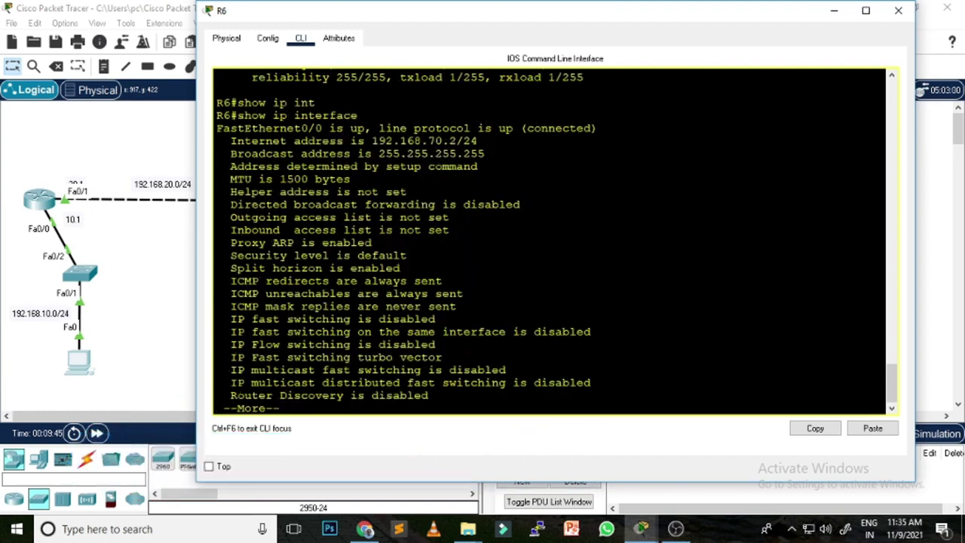
key("Return")
key("Return")
key("Return")
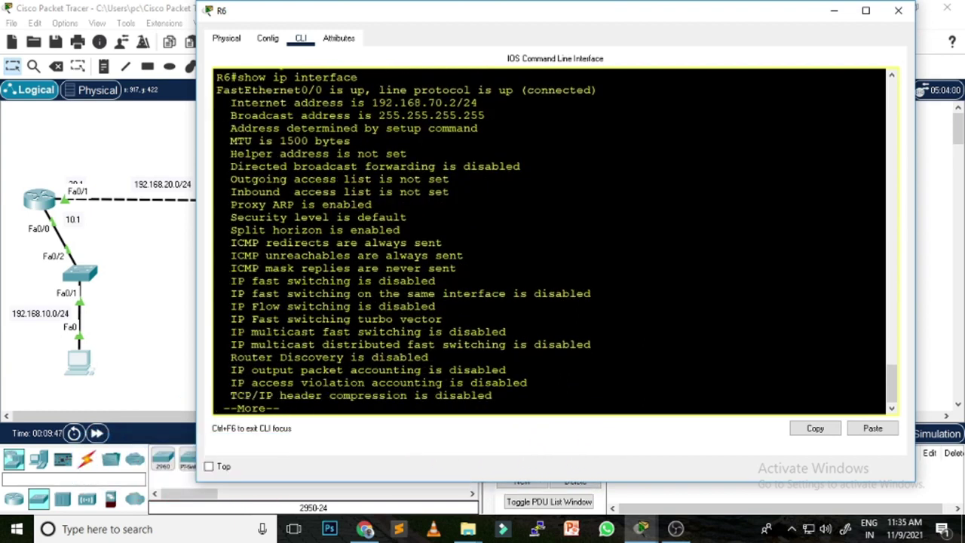
- Examine FastEthernet0/0's link and line protocol status, Internet address and broadcast address in the show ip interface output
left_click_drag(223, 90, 349, 90)
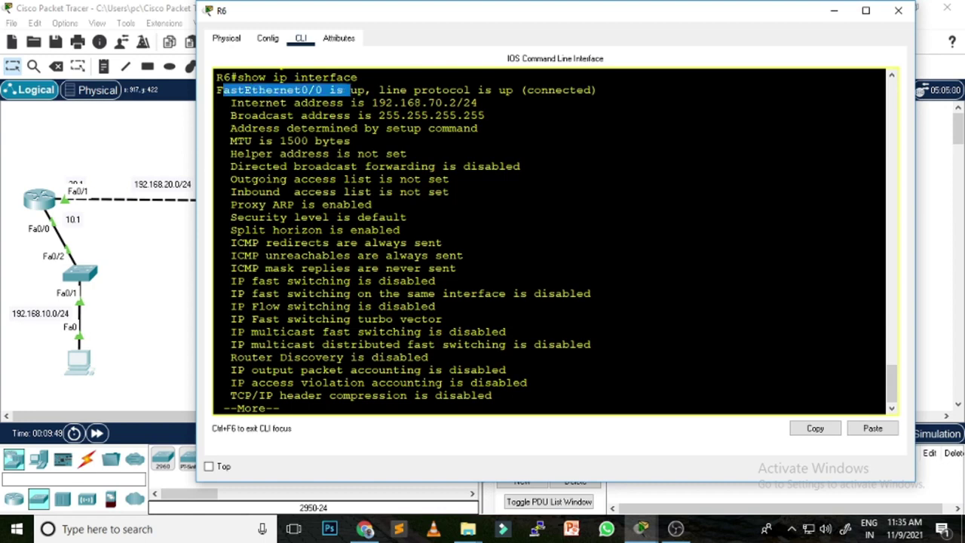
left_click_drag(434, 90, 599, 90)
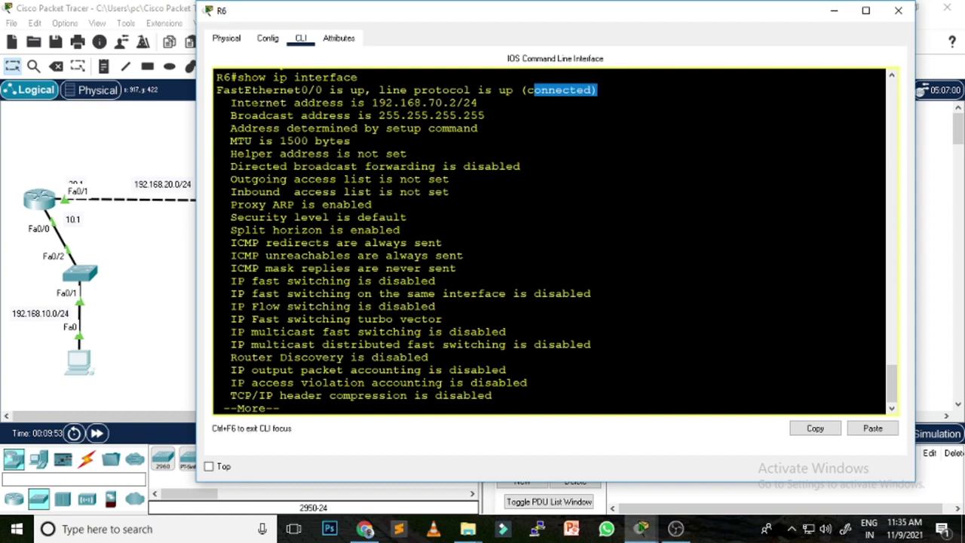
left_click_drag(229, 102, 475, 102)
left_click(478, 102)
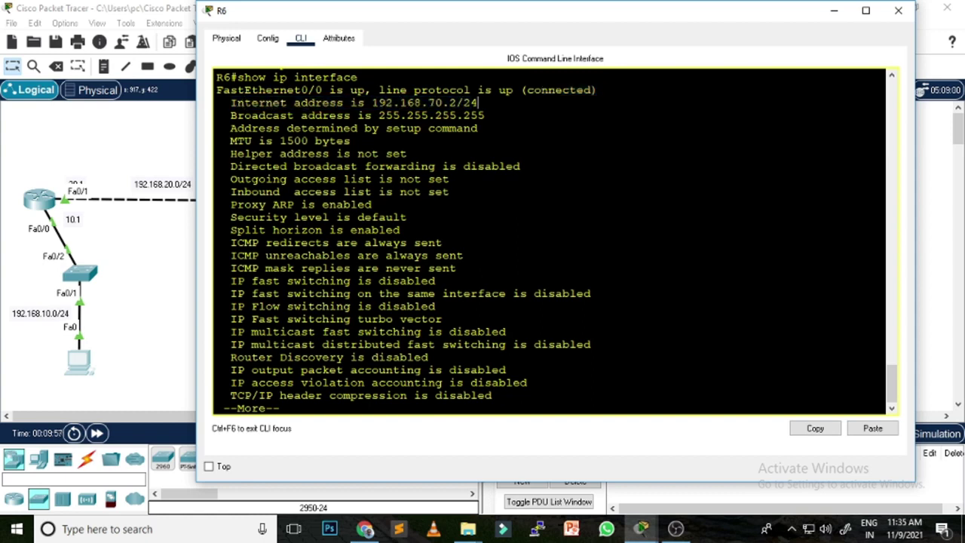
left_click_drag(371, 115, 217, 115)
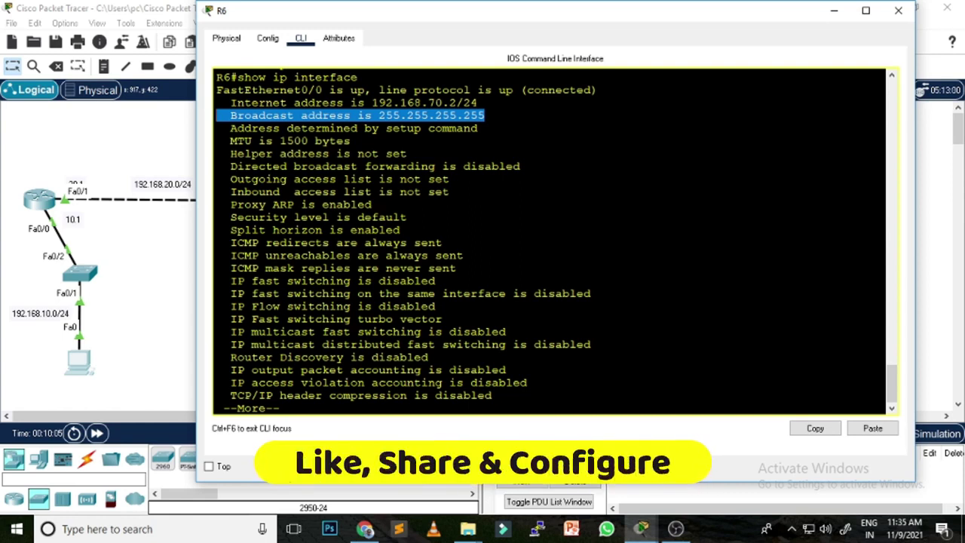
- Examine FastEthernet0/0's MTU, helper address and IP fast switching entries, and quit the show ip interface listing
left_click_drag(224, 141, 352, 141)
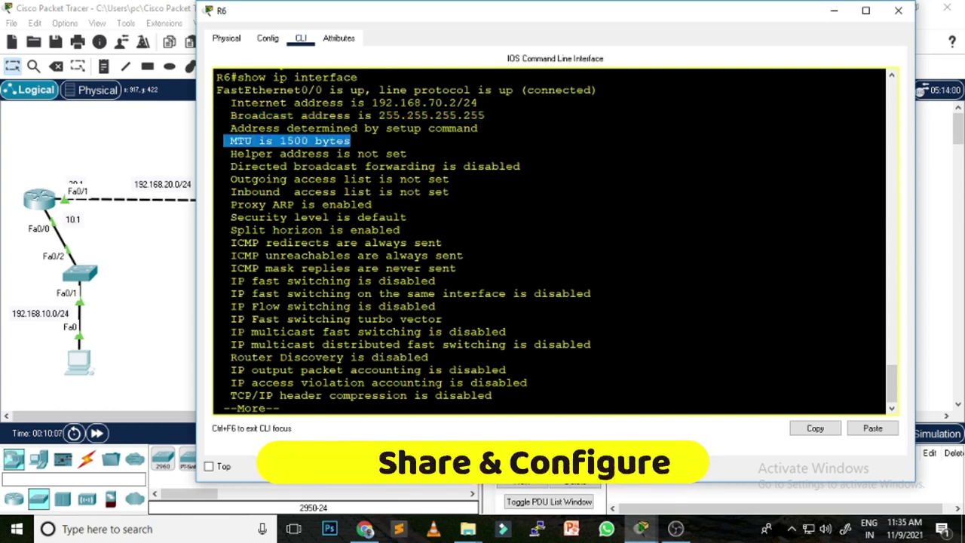
left_click(351, 141)
left_click_drag(230, 153, 407, 153)
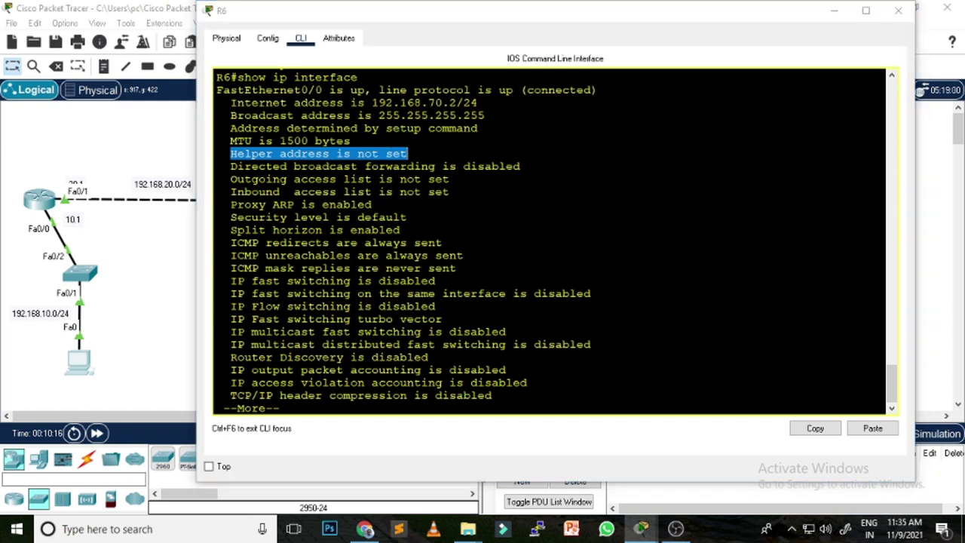
left_click_drag(223, 281, 425, 281)
left_click(424, 281)
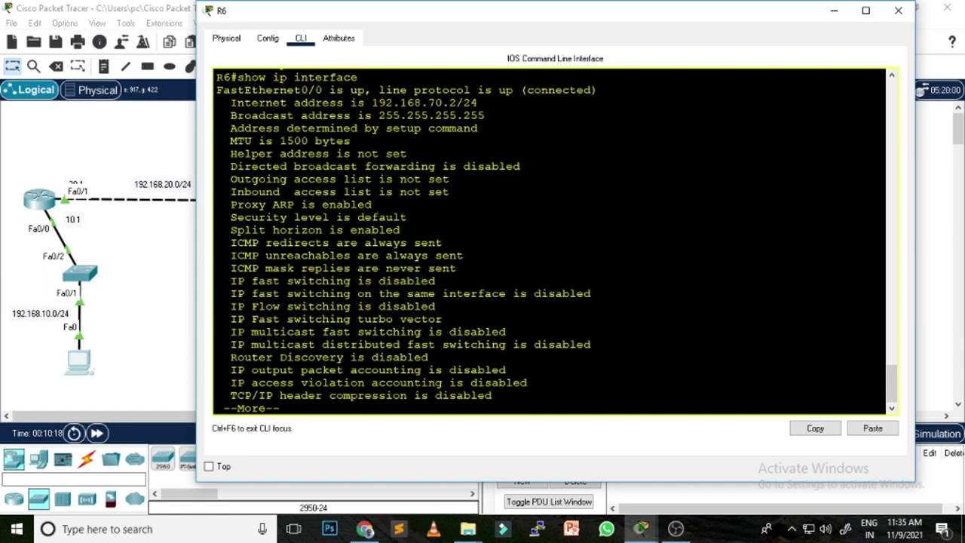
left_click_drag(229, 281, 436, 280)
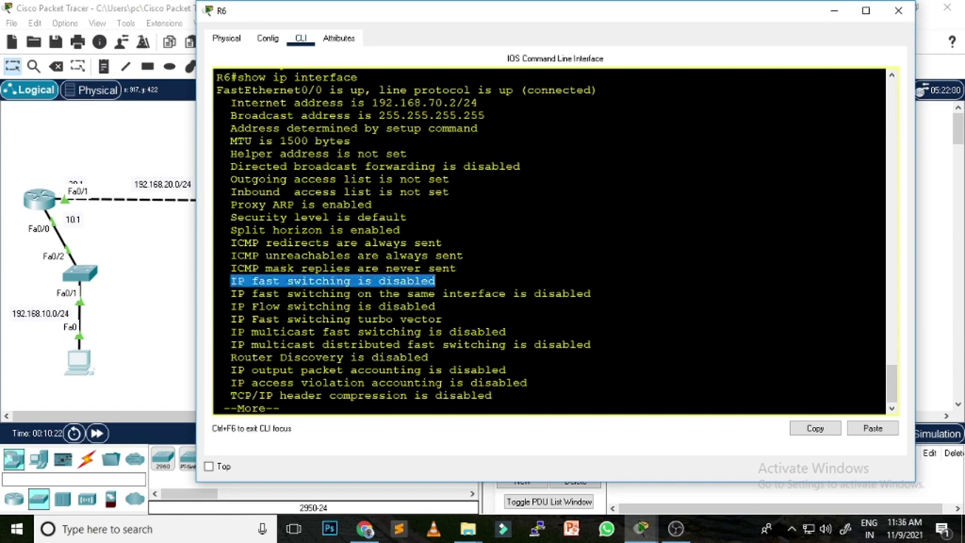
key("ctrl+c")
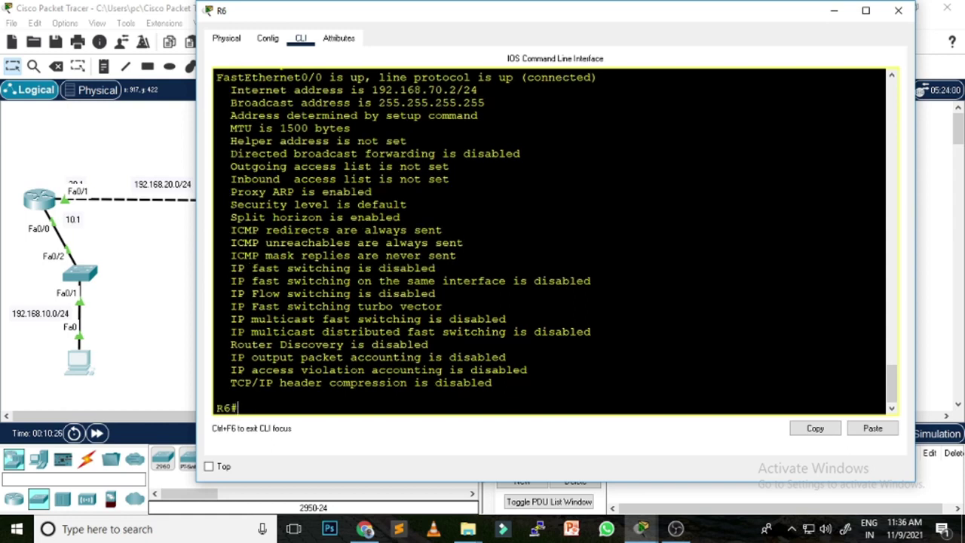
- Run show protocols on R6 to display its routed protocol and interface status
type("show pro")
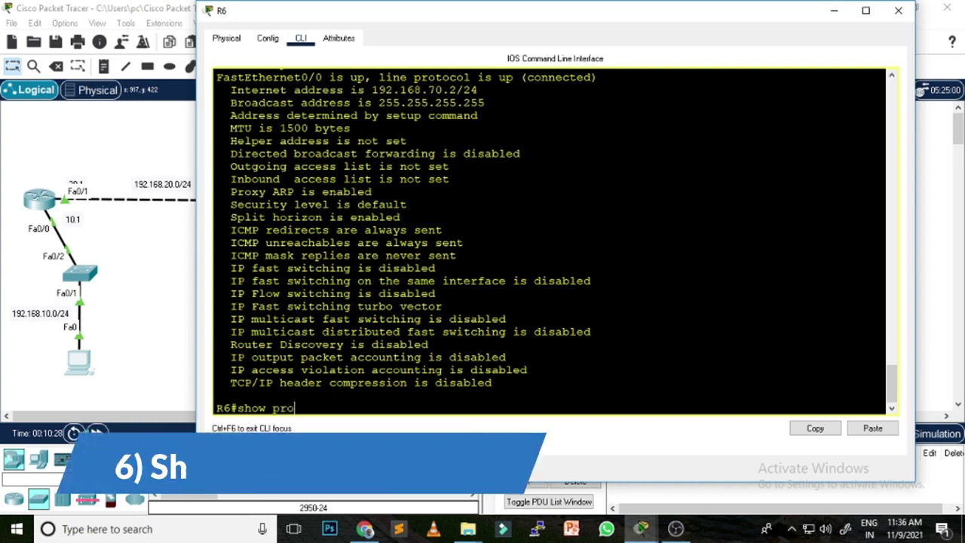
key("Tab")
key("BackSpace")
key("BackSpace")
key("BackSpace")
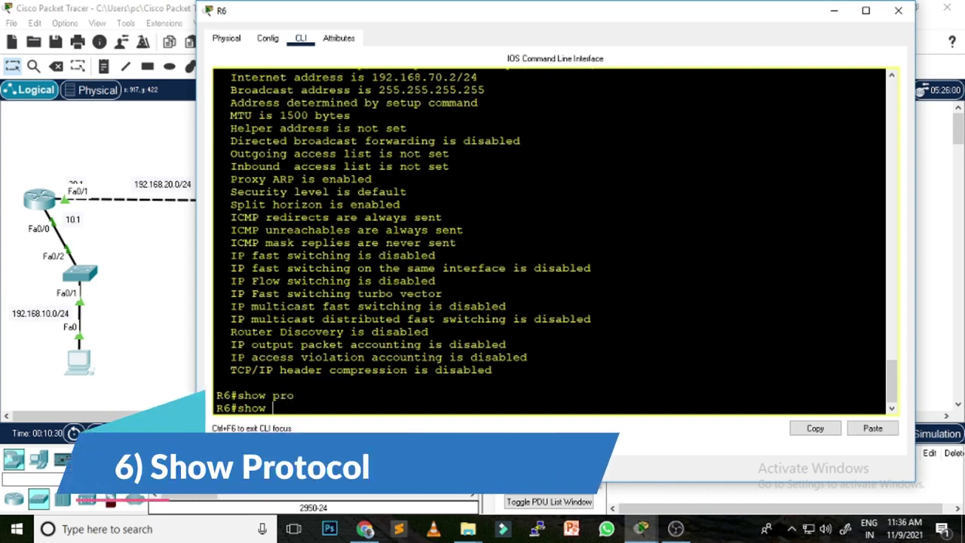
type("prot")
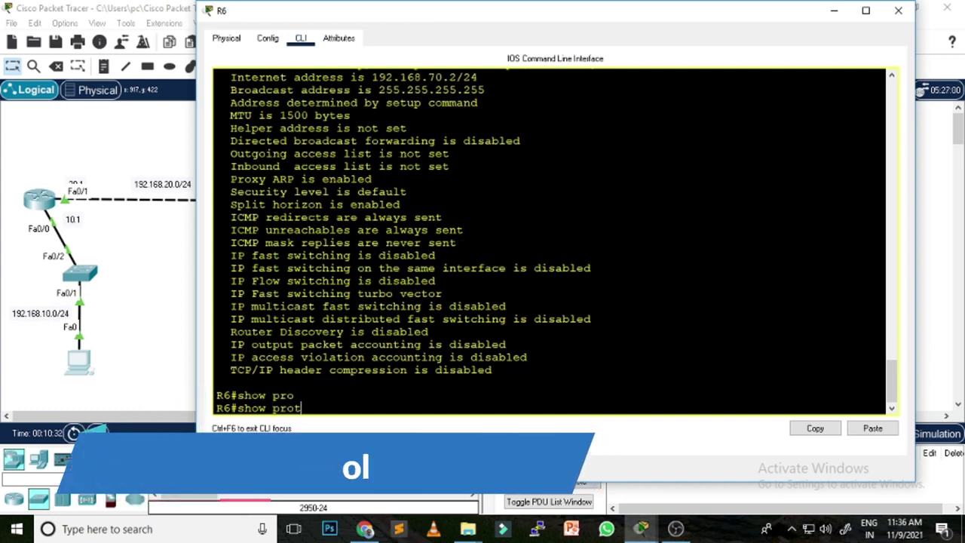
key("BackSpace")
key("BackSpace")
type("roto")
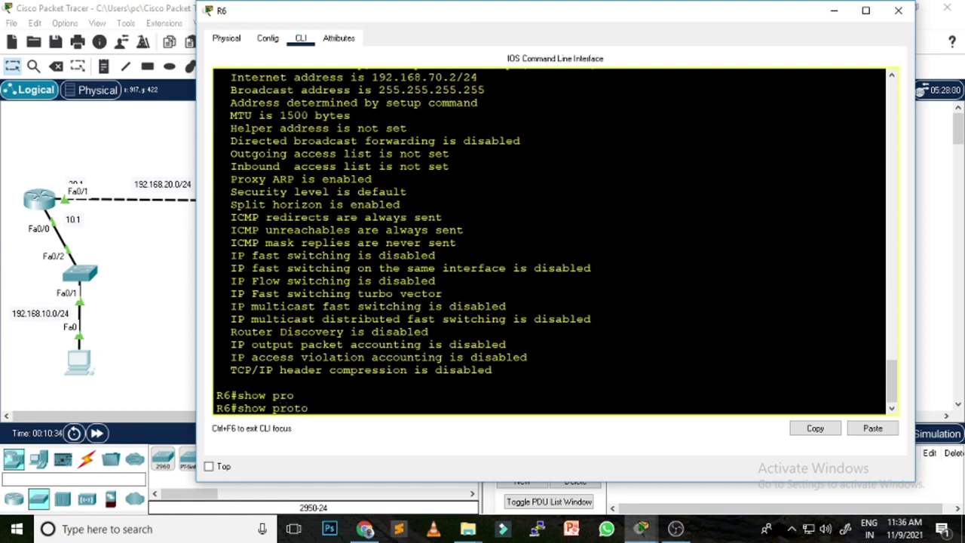
key("Tab")
key("Return")
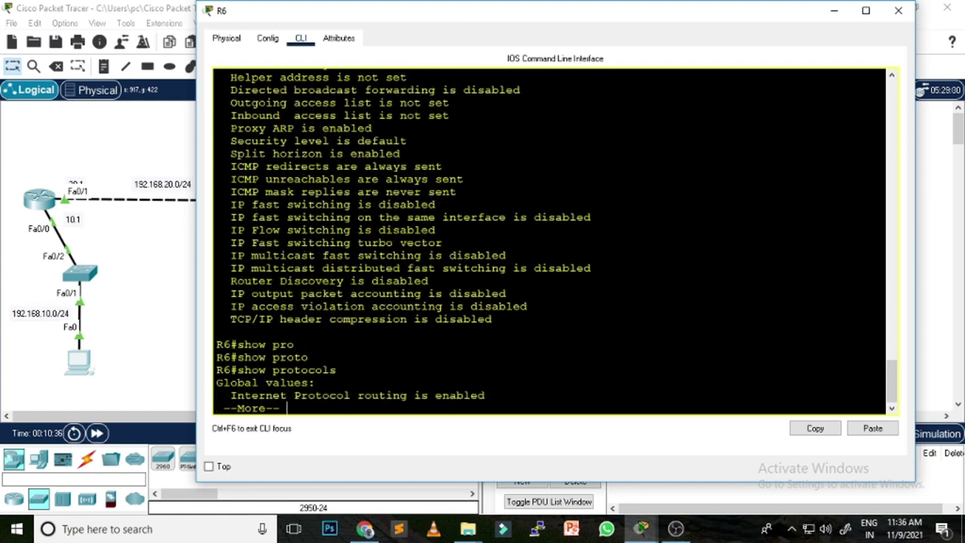
- Advance the show protocols output through all interfaces until R6's prompt returns
key("Return")
key("Return")
key("Return")
key("Return")
key("Return")
key("Return")
key("Return")
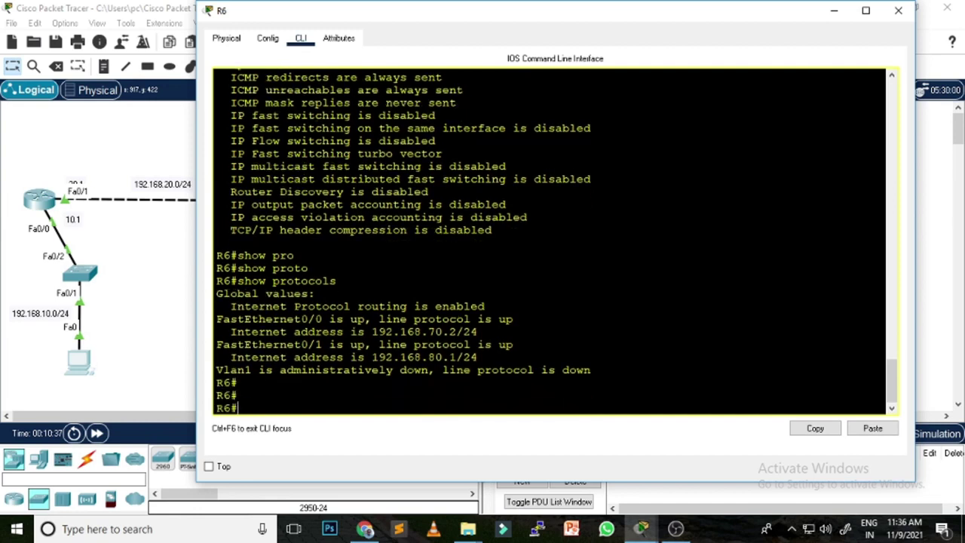
- Review the FastEthernet0/0, FastEthernet0/1 and Vlan1 rows of the earlier show ip int brief output and return to the show protocols output
scroll(549, 242, "up", 6)
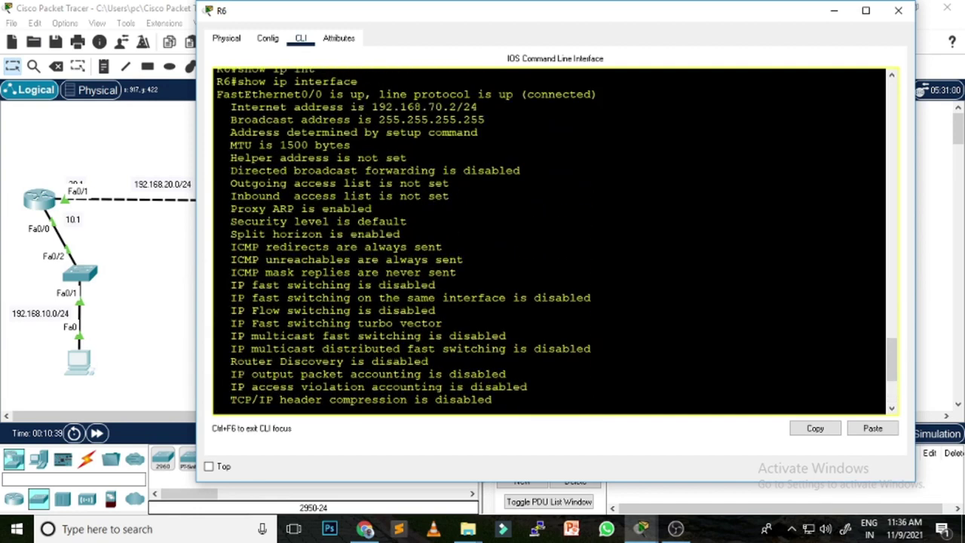
scroll(549, 242, "up", 7)
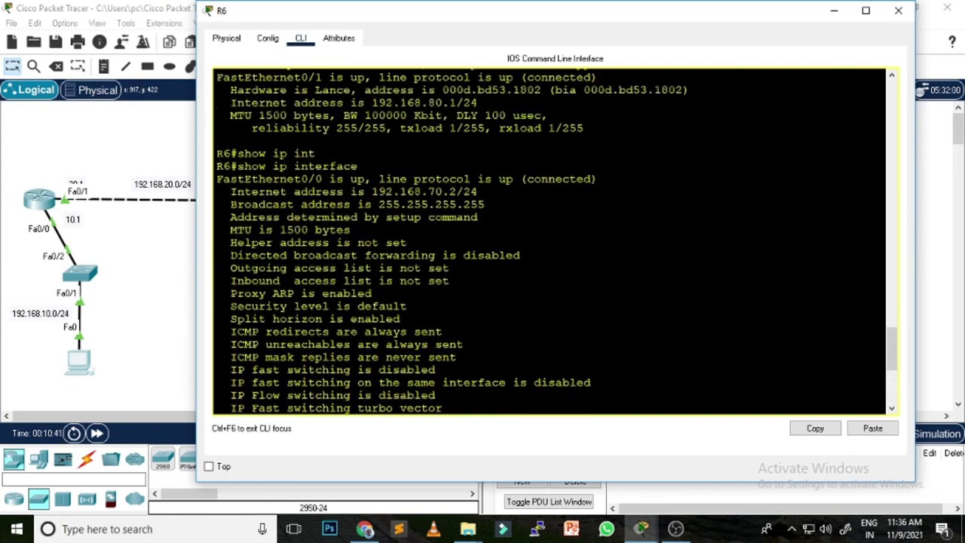
scroll(548, 241, "up", 6)
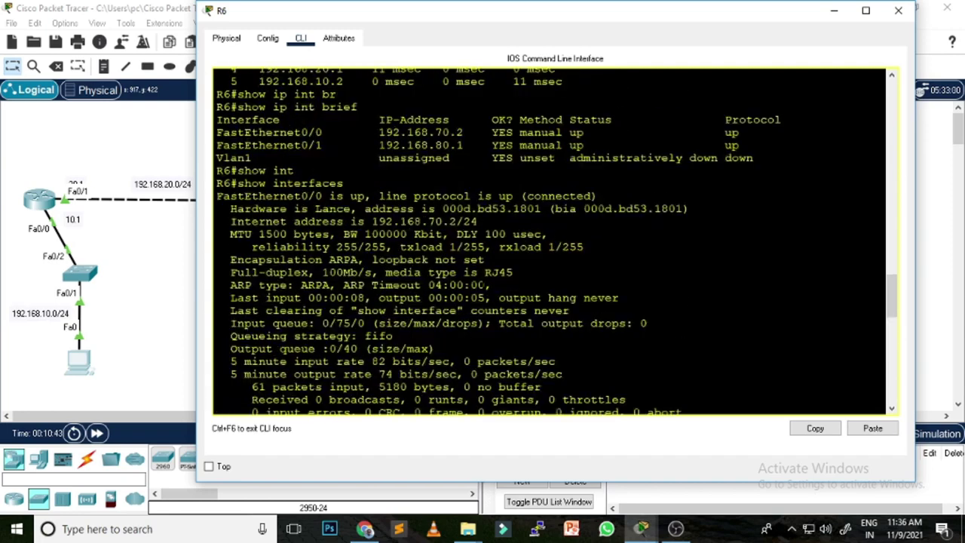
scroll(549, 242, "up", 4)
left_click_drag(753, 329, 175, 298)
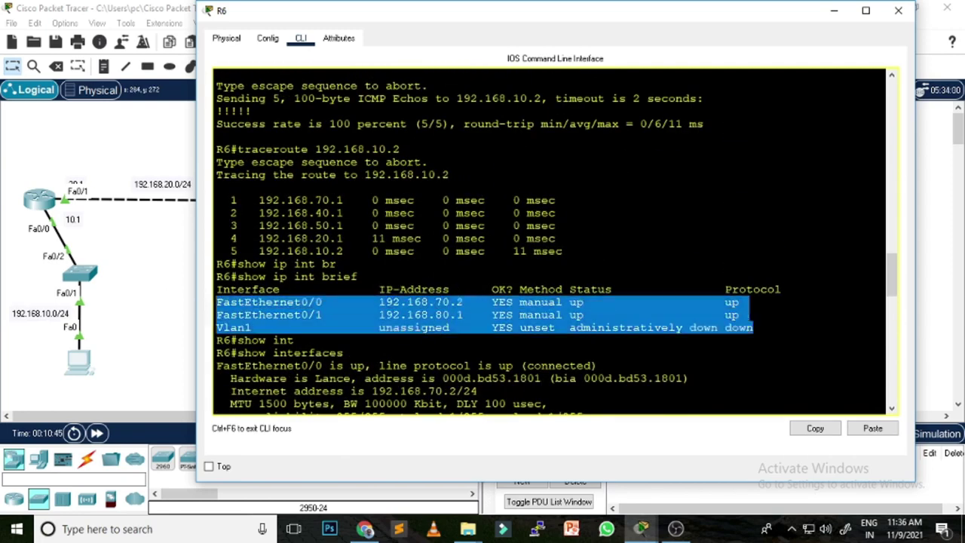
scroll(551, 241, "down", 15)
scroll(550, 241, "down", 4)
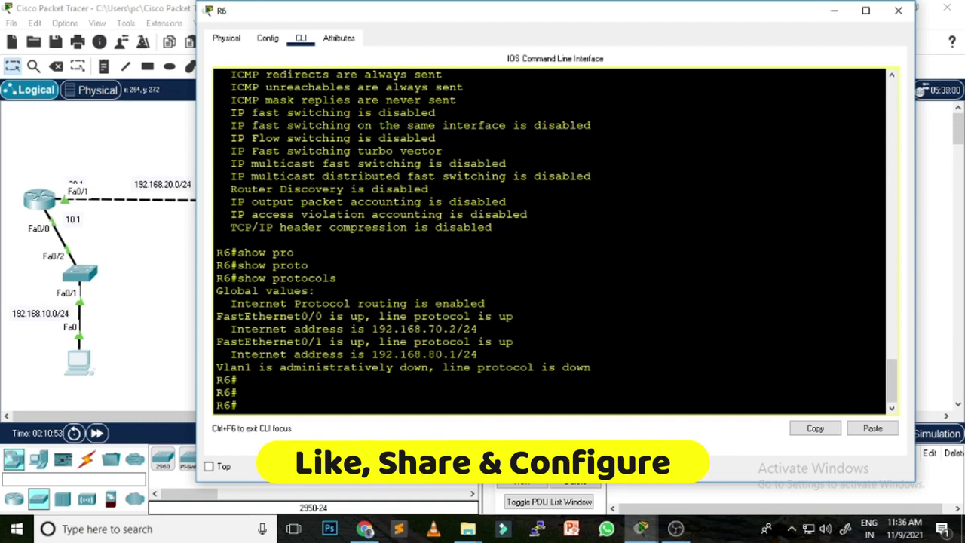
- Examine FastEthernet0/0's interface state, line protocol state and Internet address in the show protocols output
left_click_drag(371, 317, 201, 322)
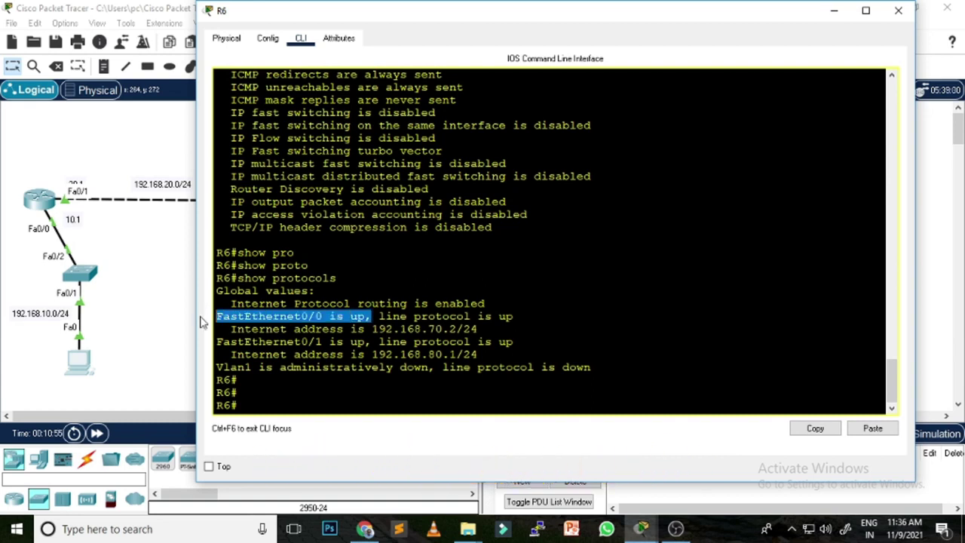
left_click_drag(513, 317, 392, 316)
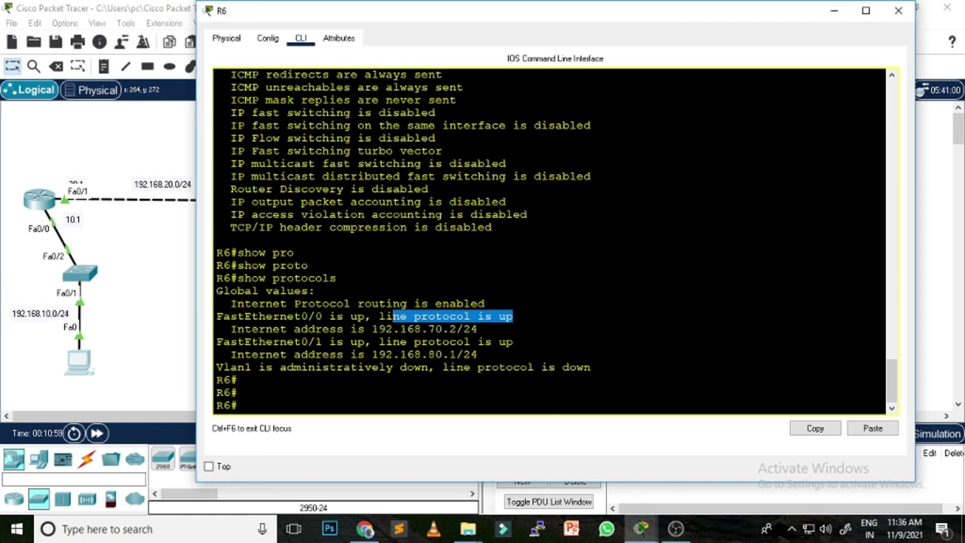
left_click_drag(366, 329, 478, 329)
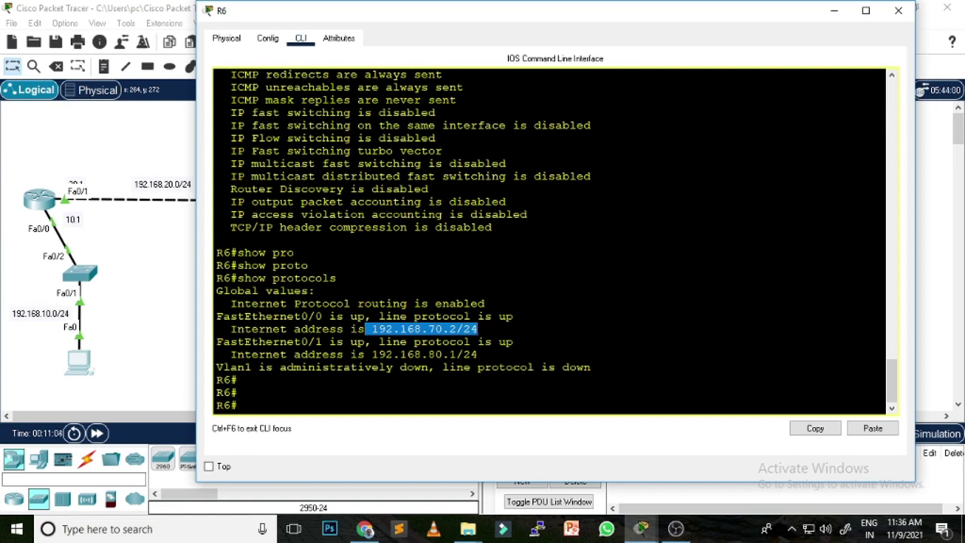
- Run show ip protocols on R6 to display its routing protocol details
key("ctrl+c")
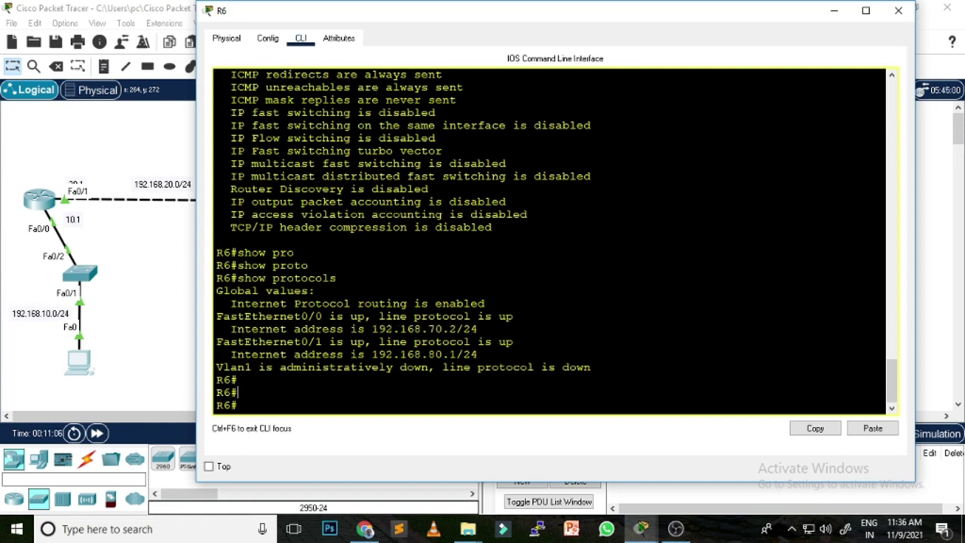
key("Return")
key("Return")
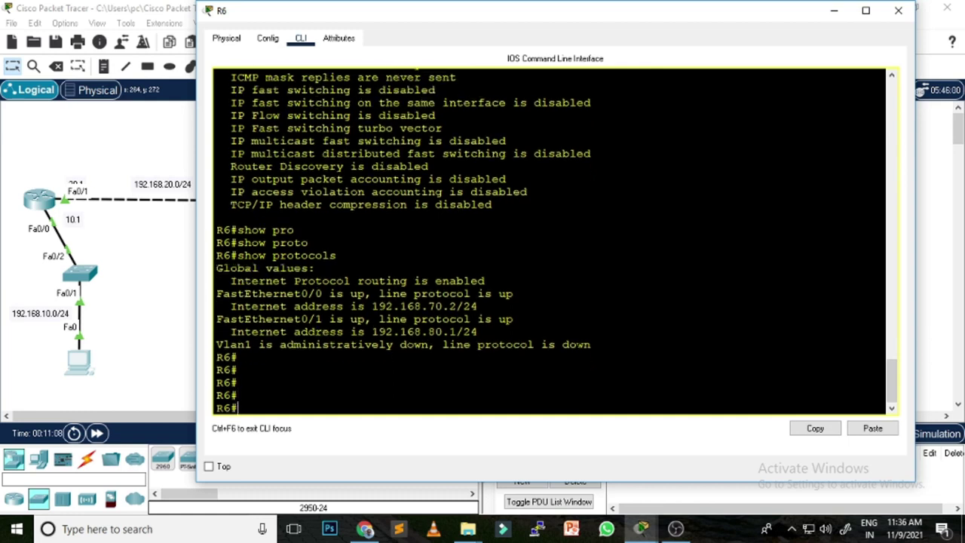
type("show ")
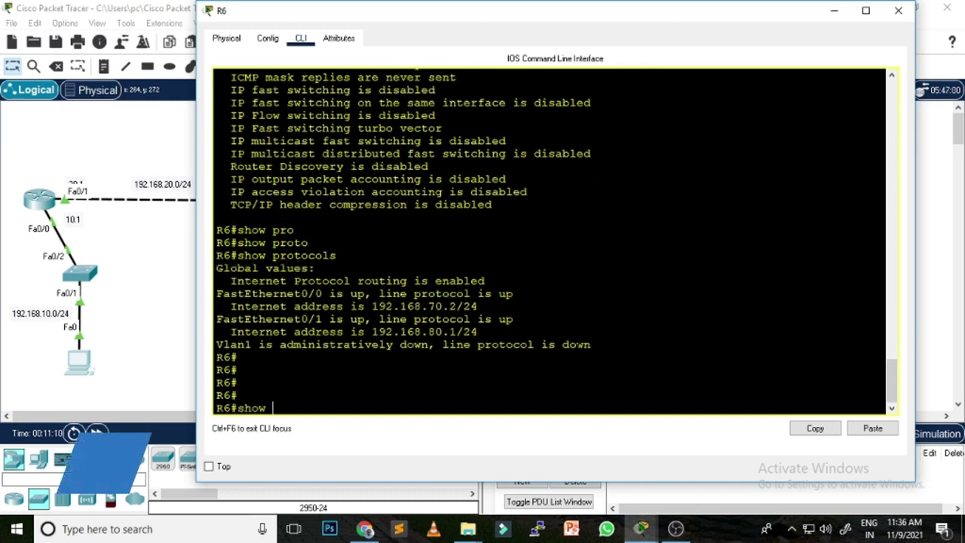
type("ip pro")
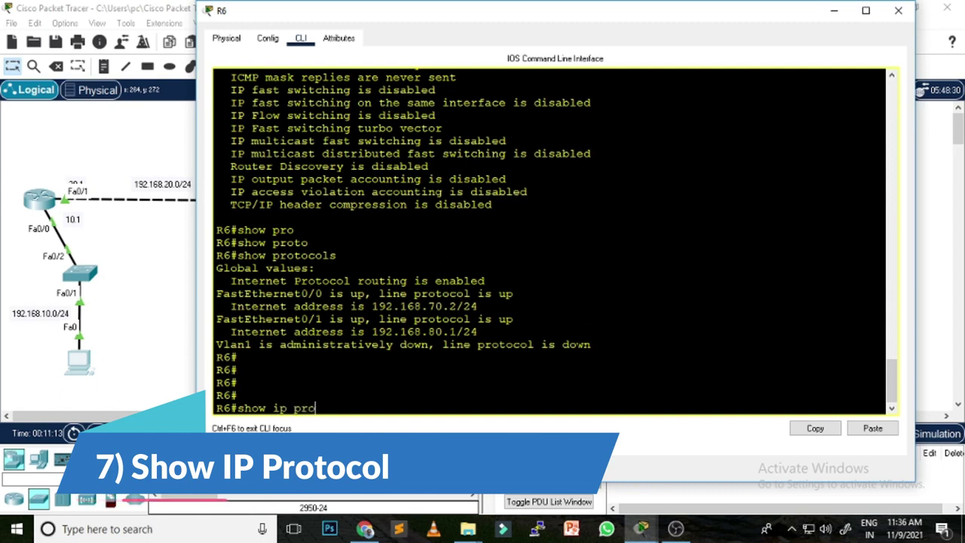
key("Tab")
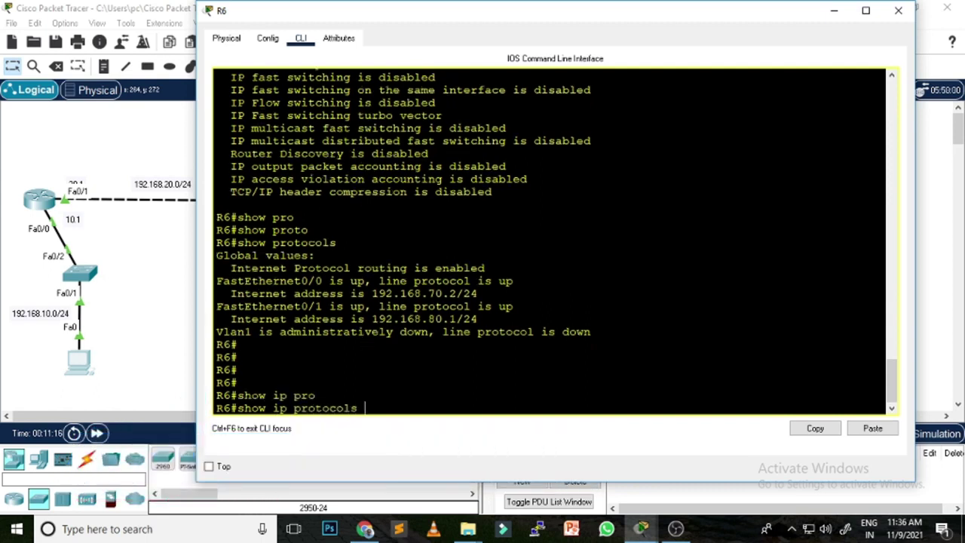
key("Return")
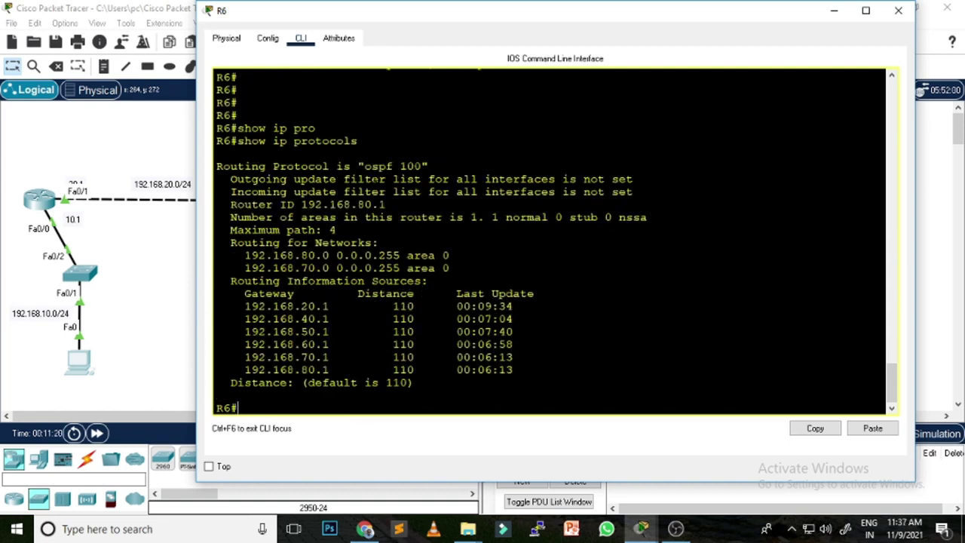
- Examine the routing protocol, the Routing for Networks entries and the Routing Information Sources table in the show ip protocols output
left_click_drag(357, 141, 414, 383)
left_click(324, 167)
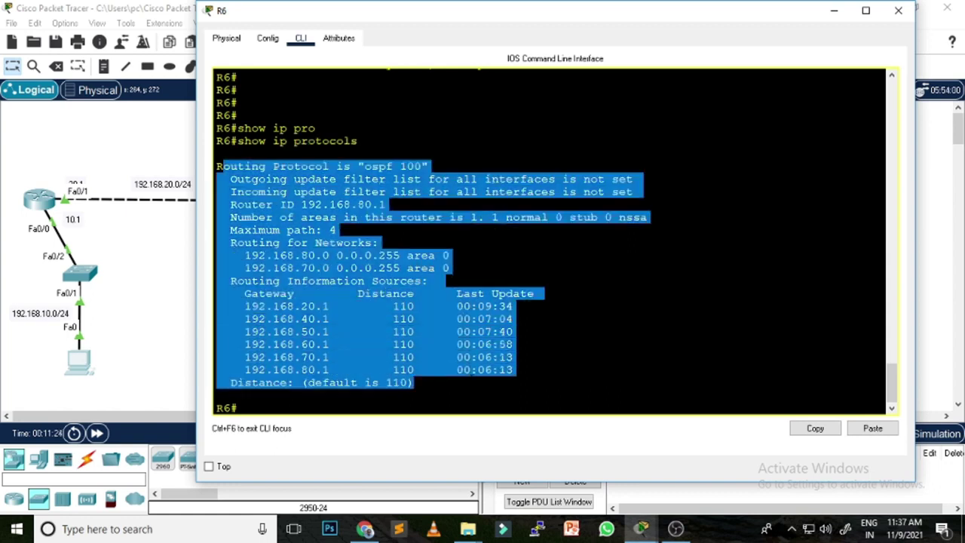
left_click(513, 357)
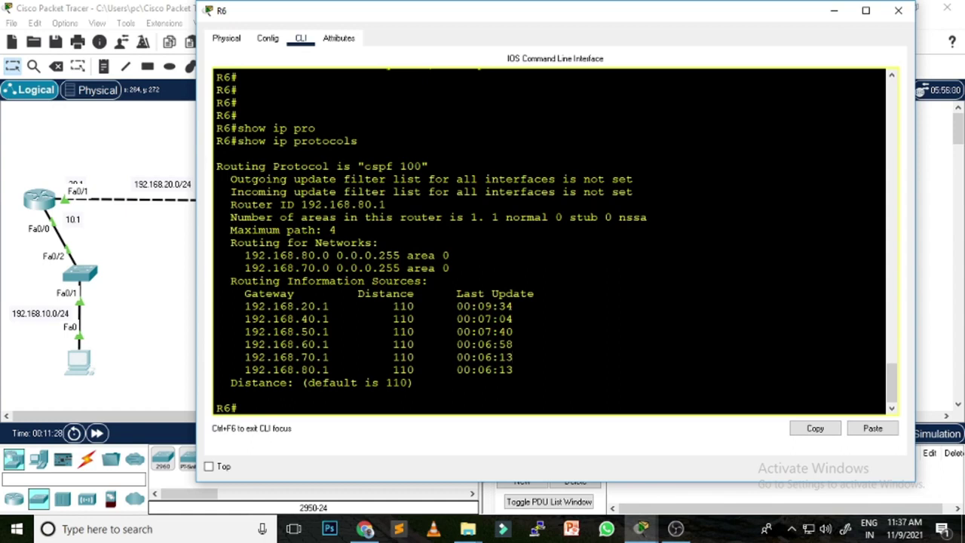
left_click_drag(364, 166, 430, 166)
left_click(443, 280)
left_click_drag(239, 256, 450, 267)
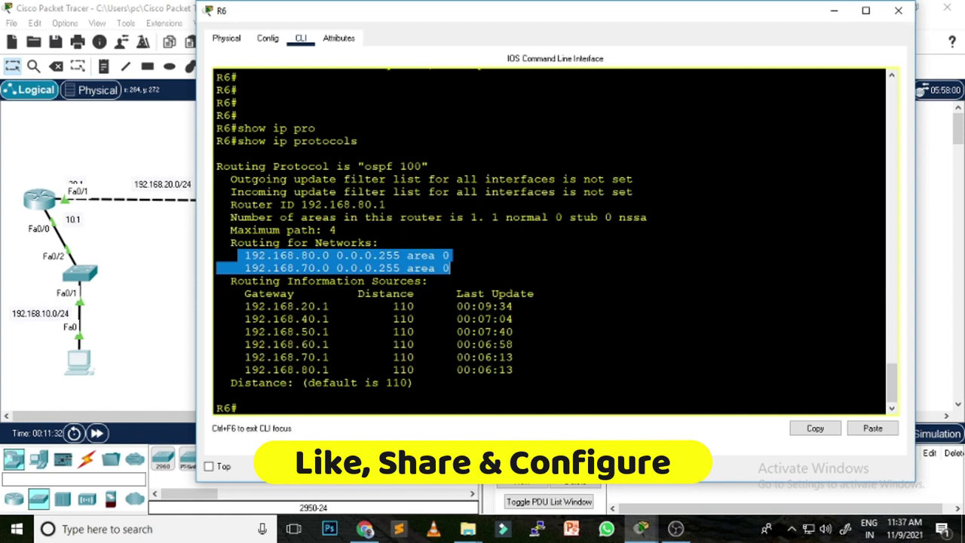
left_click(223, 301)
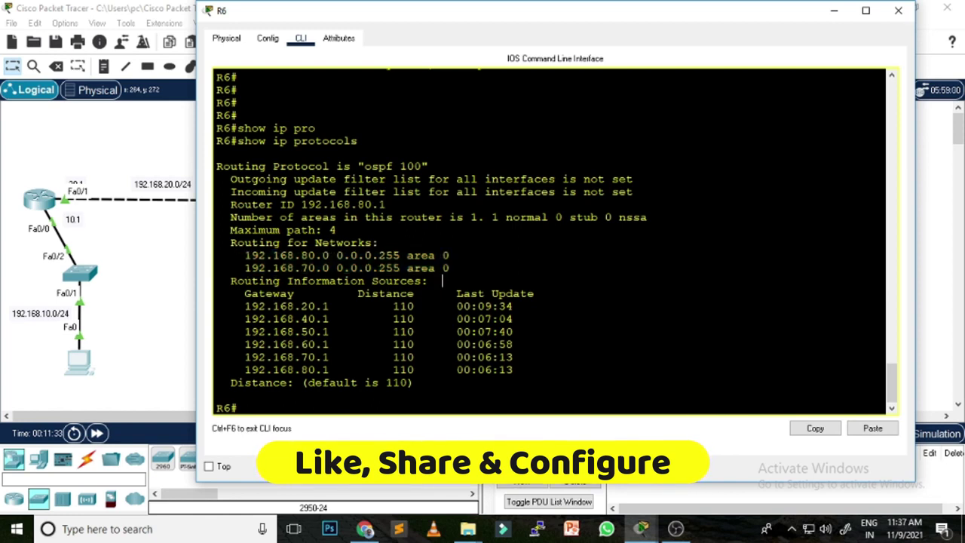
left_click_drag(223, 302, 512, 369)
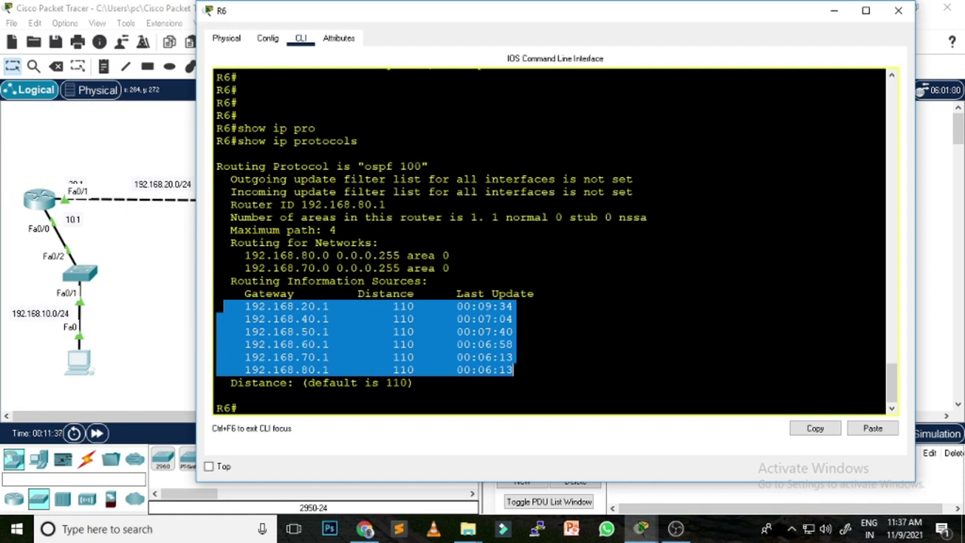
left_click(513, 369)
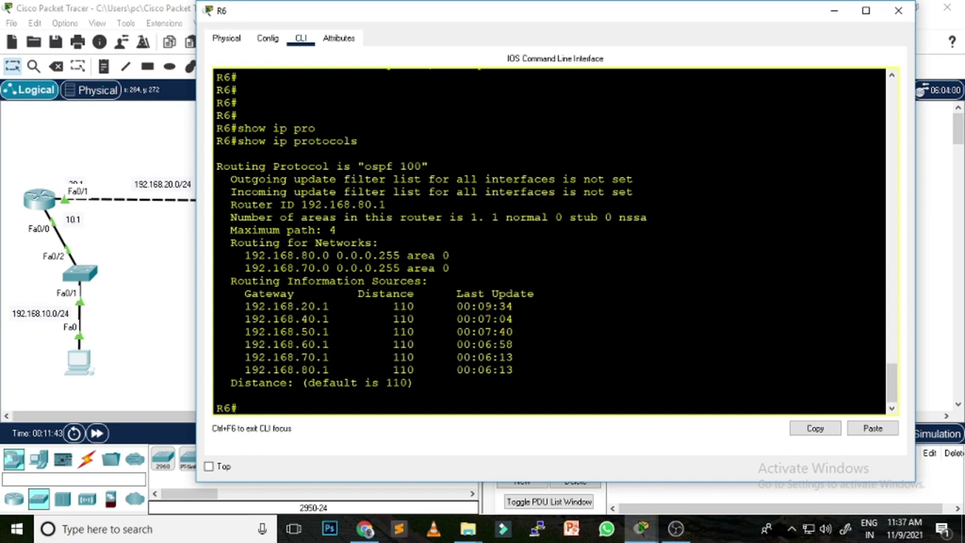
- Run show ip route on R6 to display its routing table
type("show ip rp")
key("Tab")
key("BackSpace")
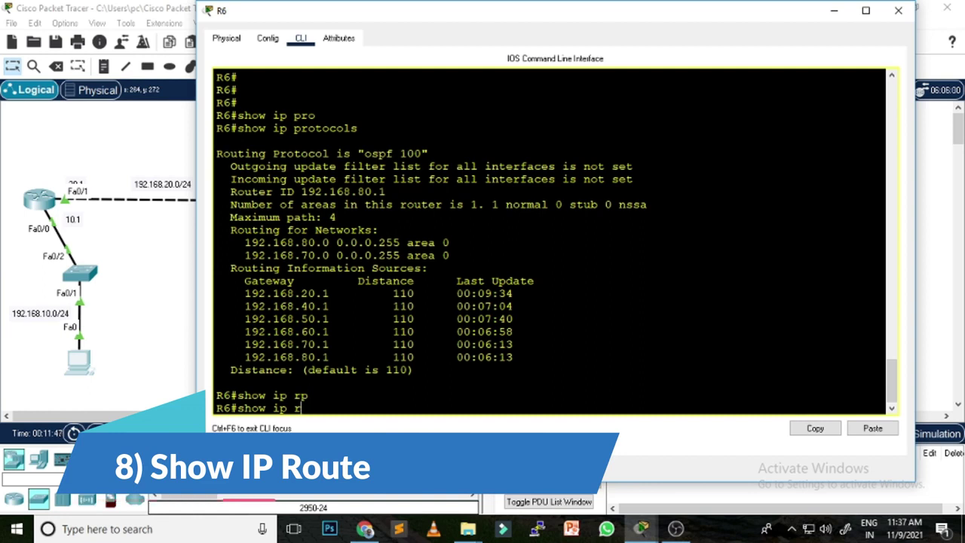
type("ou")
key("Tab")
key("Return")
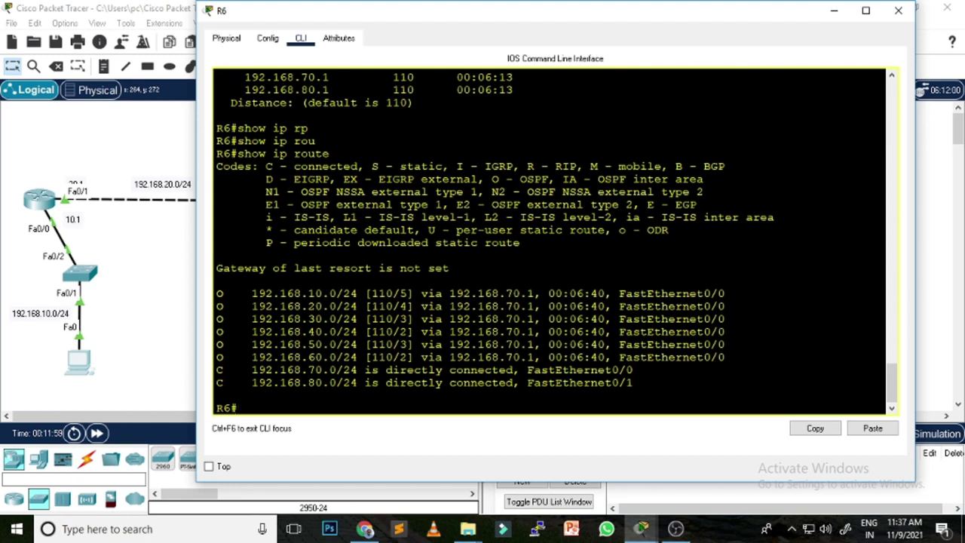
- Compare the networks listed in R6's routing table with the full topology diagram and return to R6's command line
left_click_drag(252, 293, 398, 370)
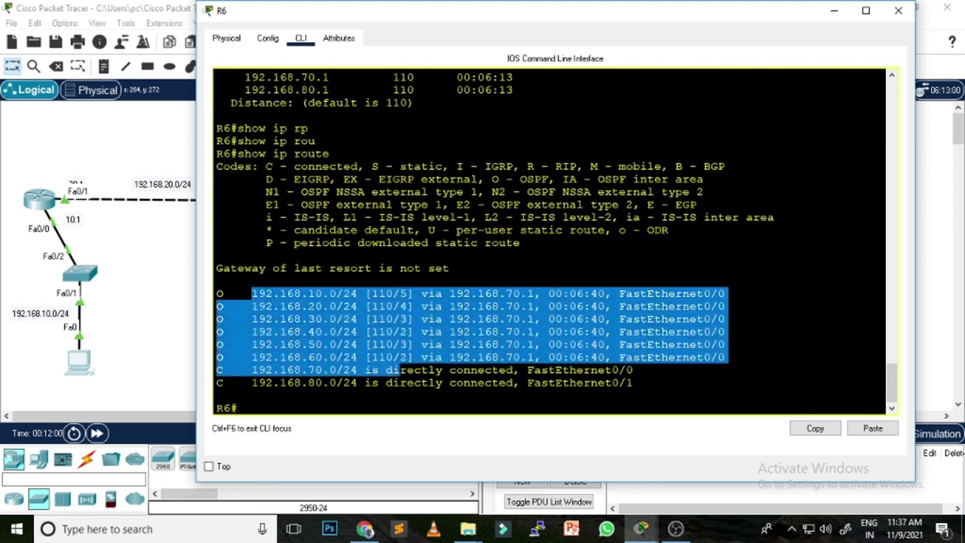
left_click(834, 11)
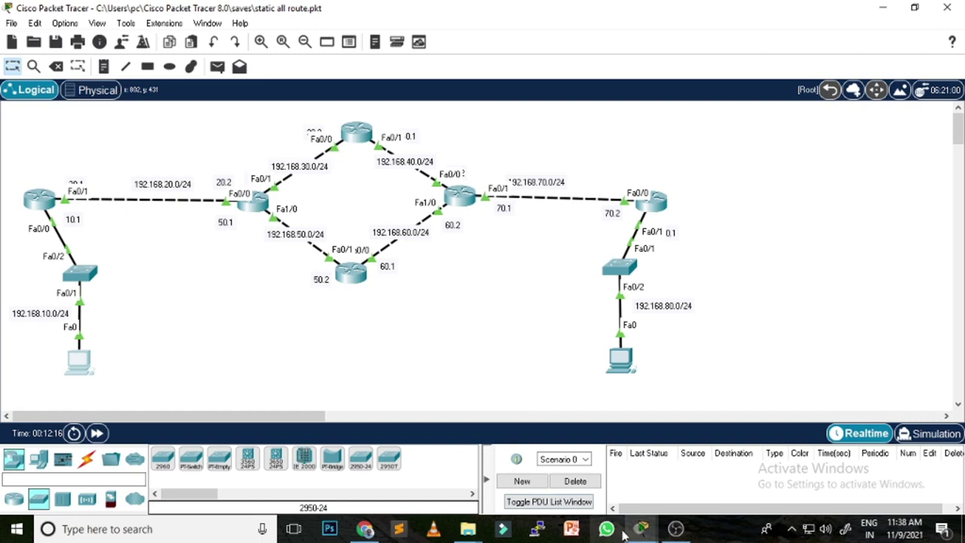
mouse_move(641, 529)
left_click(720, 458)
left_click(493, 369)
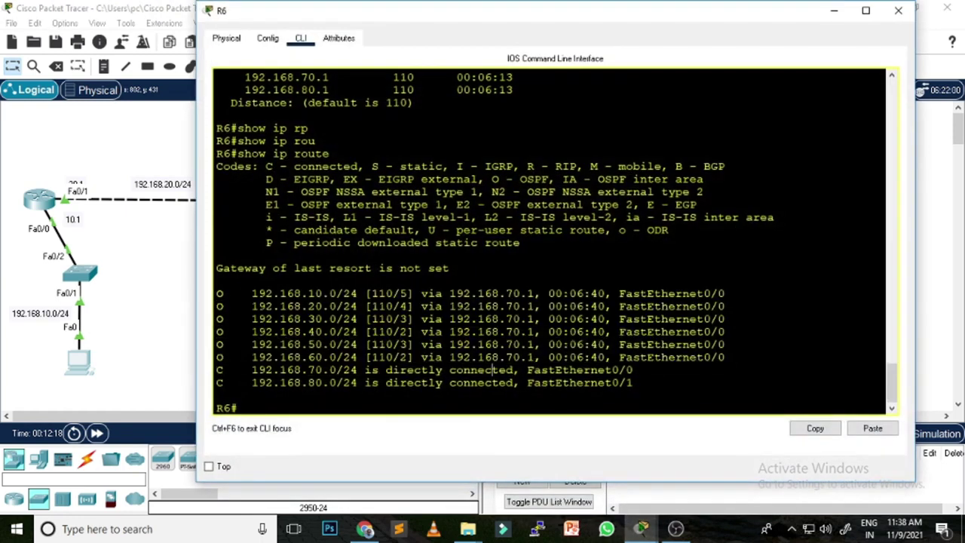
- Review the network address of each route in R6's routing table and the show ip route command that lists them
left_click_drag(256, 294, 285, 319)
left_click(316, 306)
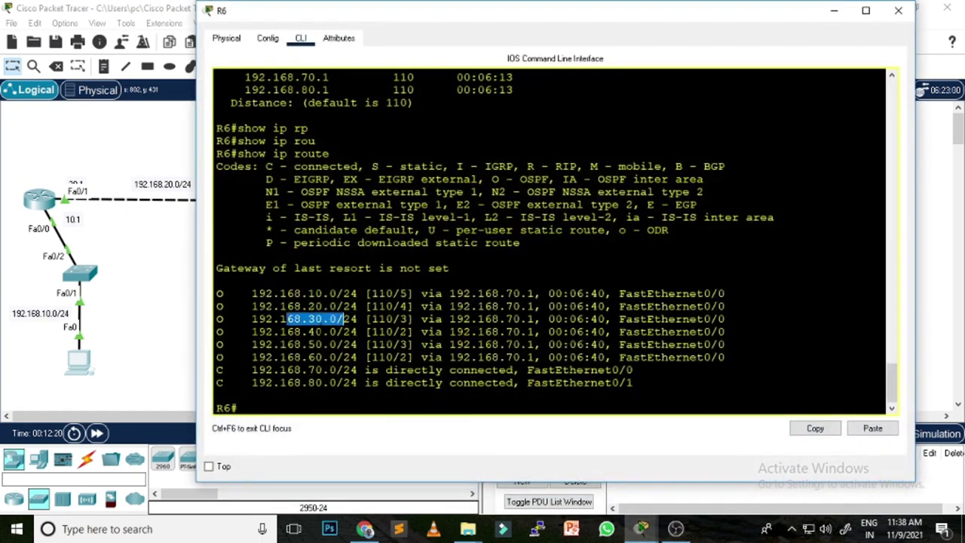
left_click_drag(344, 331, 316, 332)
left_click(326, 357)
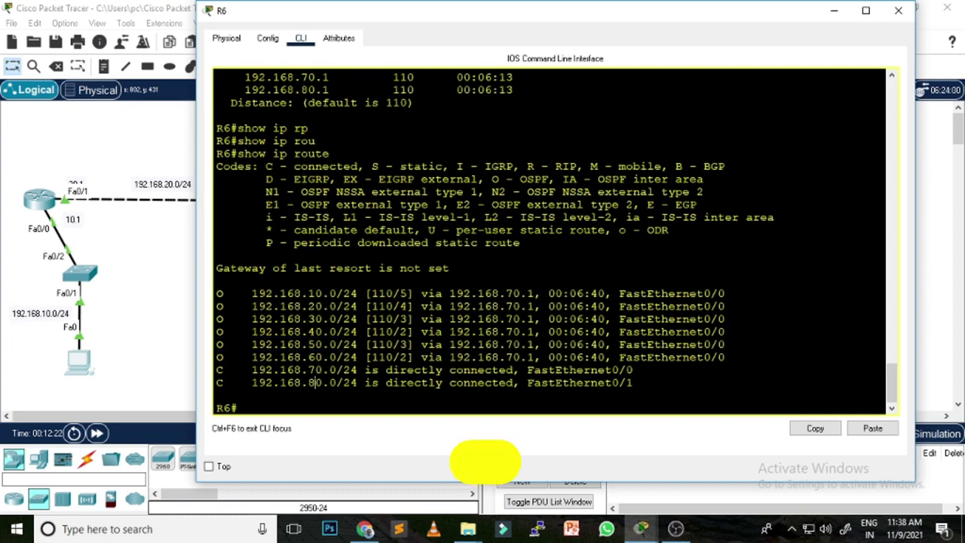
left_click_drag(334, 153, 230, 153)
left_click(231, 153)
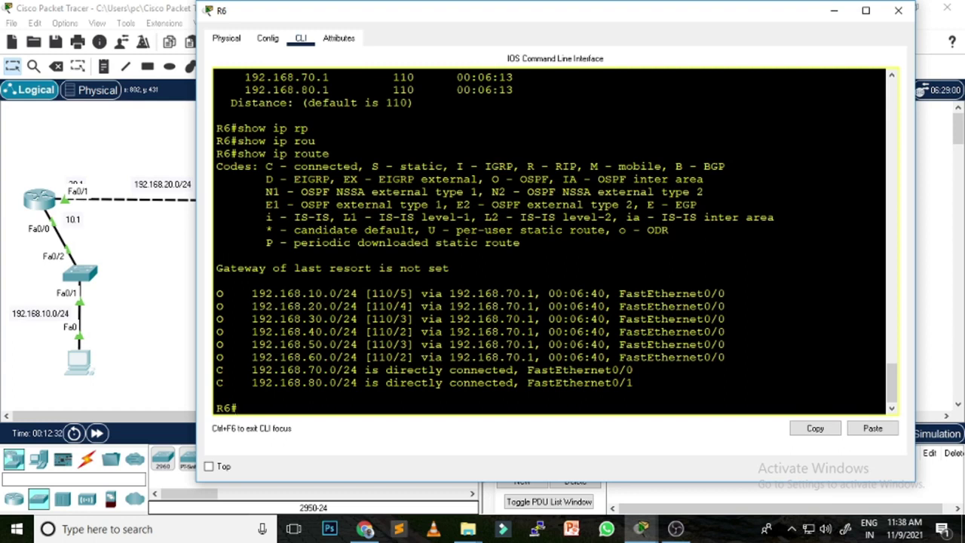
- Run show cdp neighbors on R6 to list its directly connected Cisco devices
type("show cdp")
type("ne")
key("Tab")
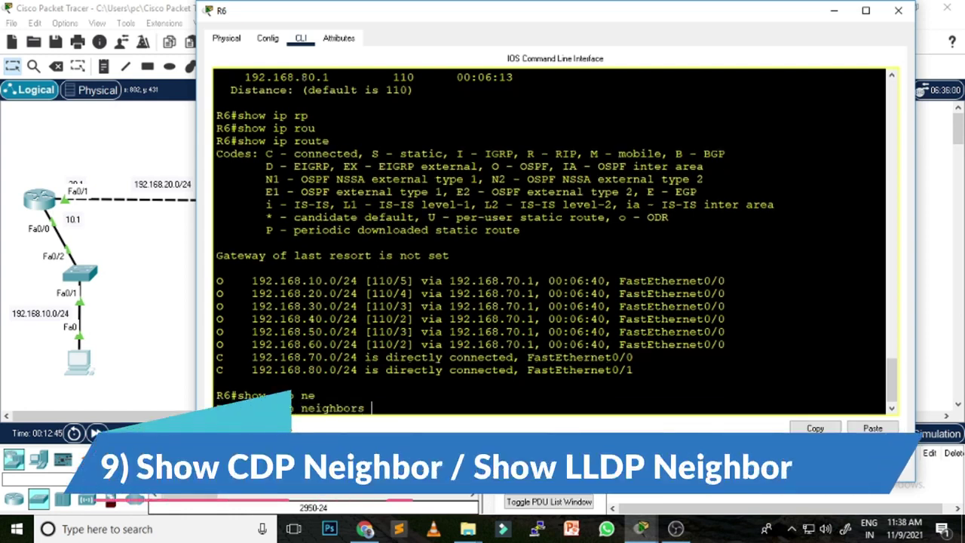
key("Return")
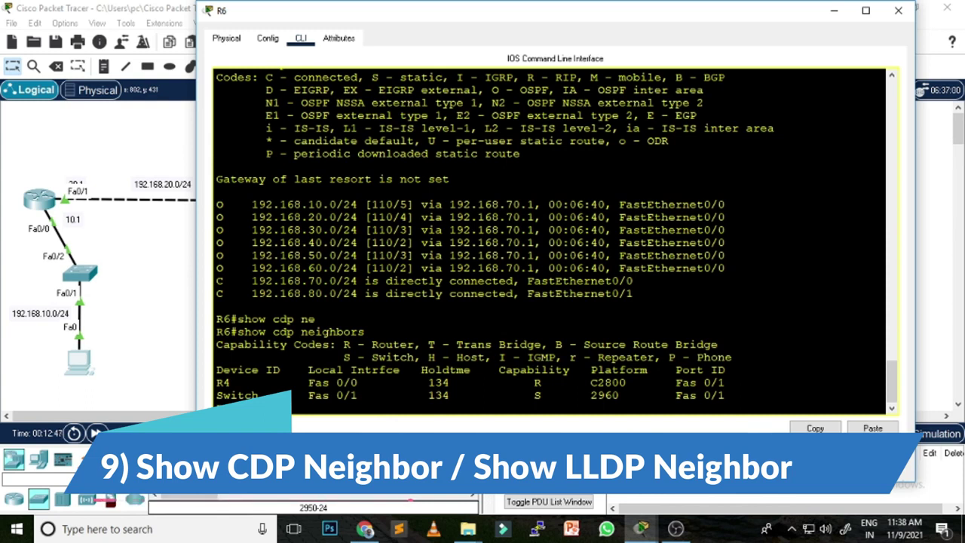
- Check the R4 and Switch entries of the CDP neighbor table against the topology diagram and return to R6's command line
left_click_drag(236, 383, 210, 385)
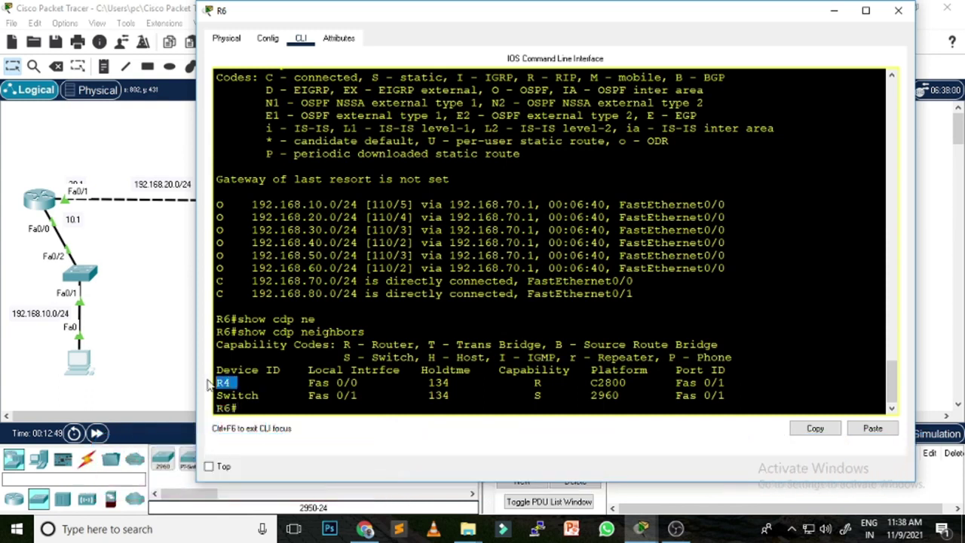
left_click_drag(265, 396, 206, 395)
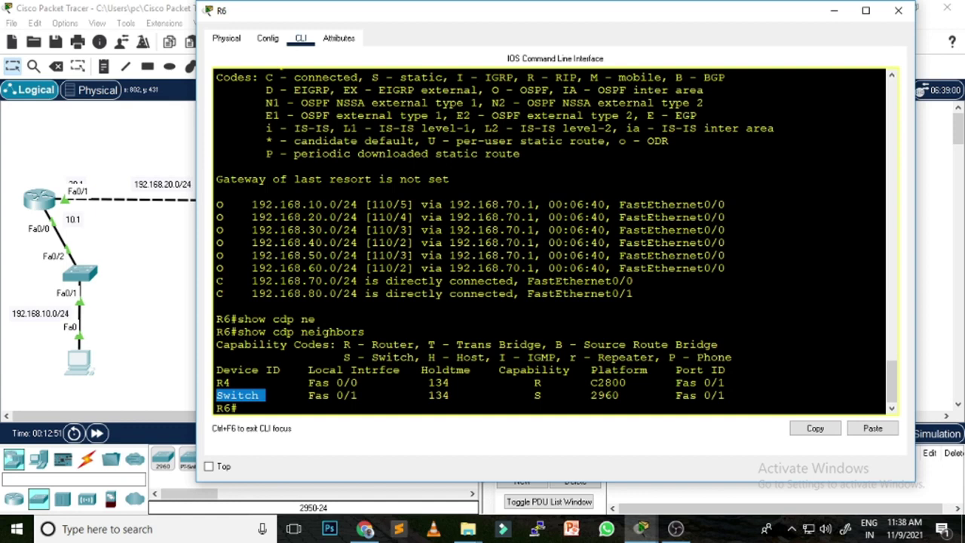
left_click(834, 10)
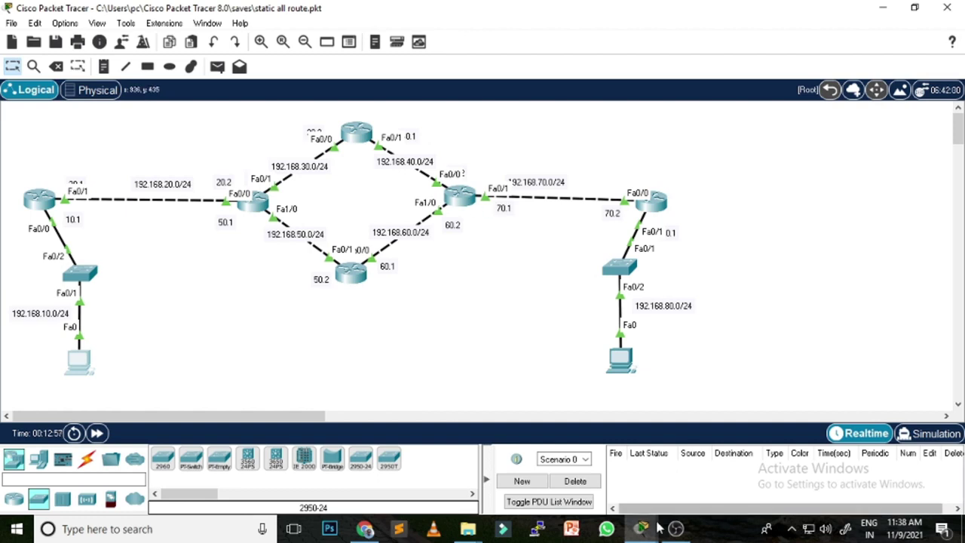
mouse_move(658, 528)
left_click(716, 471)
left_click(260, 395)
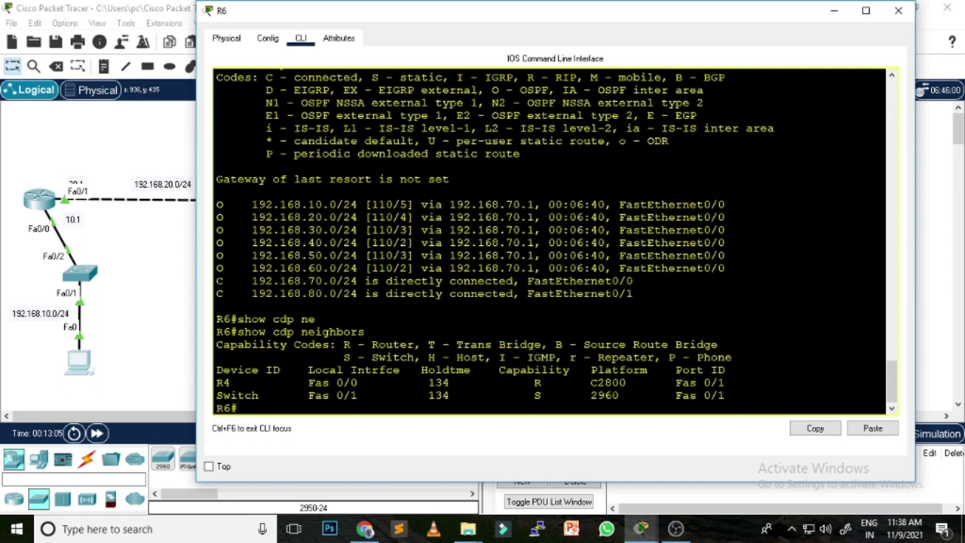
- Run show lldp neighbors on R6 to query its LLDP neighbors
type("show lldp ne")
key("Tab")
key("Return")
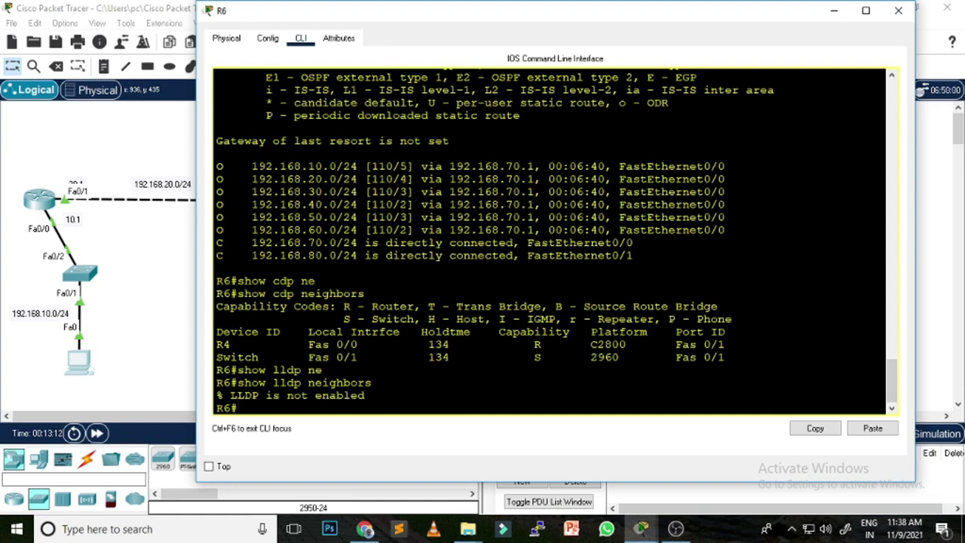
- Review the CDP neighbor table and the reply to show lldp neighbors on R6
left_click_drag(726, 357, 260, 306)
left_click(260, 306)
left_click_drag(216, 395, 365, 395)
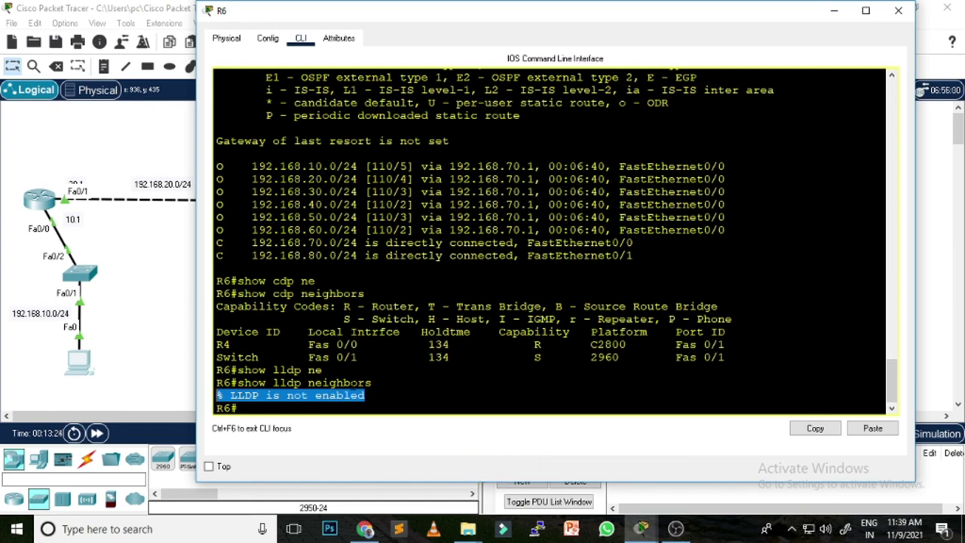
left_click_drag(224, 395, 280, 395)
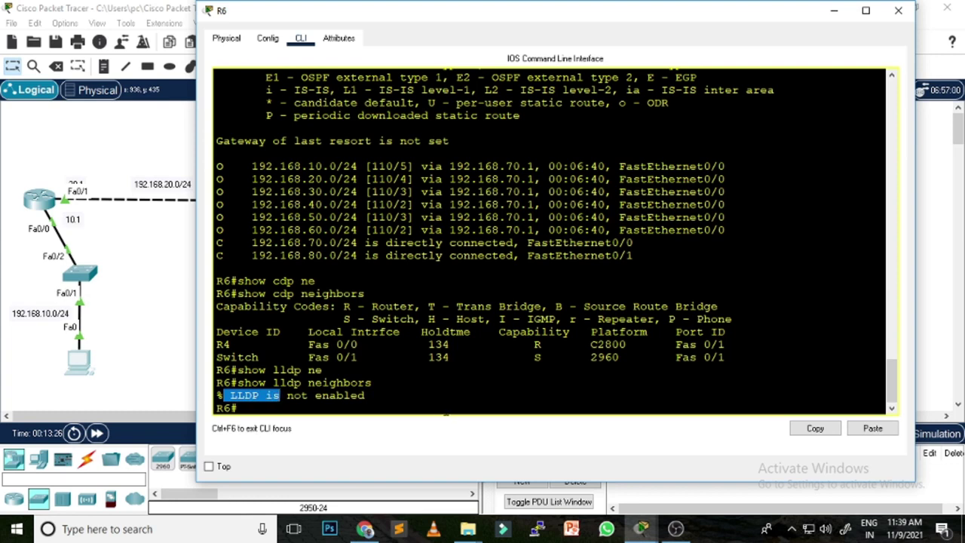
left_click(281, 396)
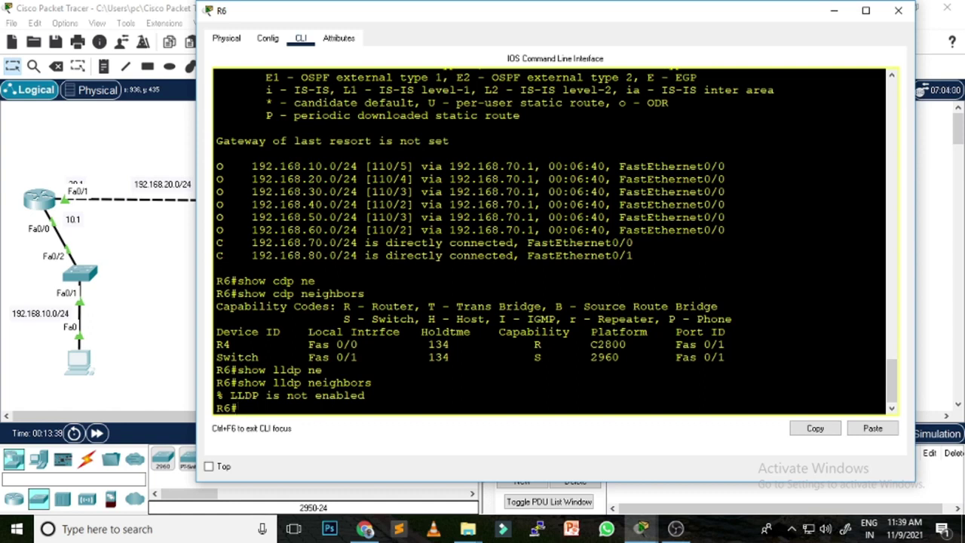
- Run show running-config on R6 to display its current configuration
type("show run")
key("Tab")
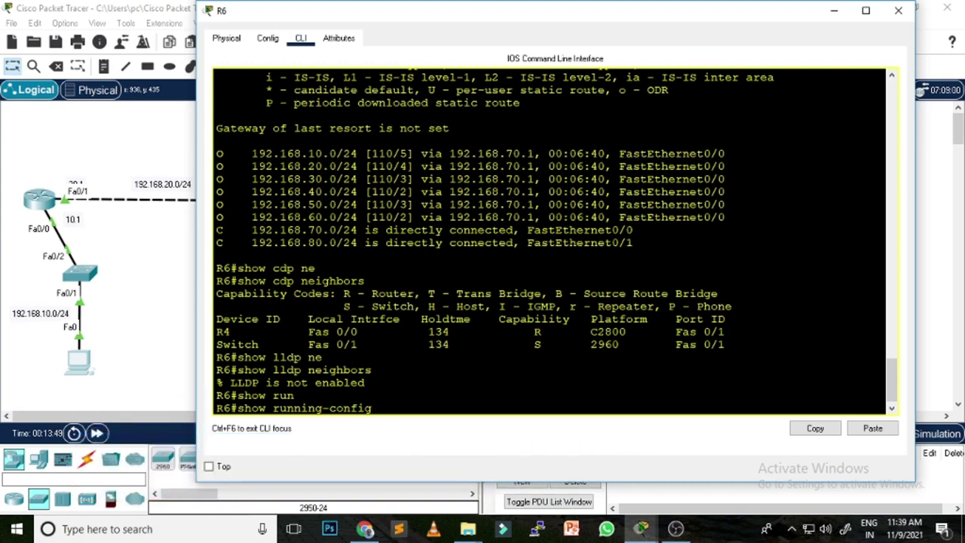
key("Return")
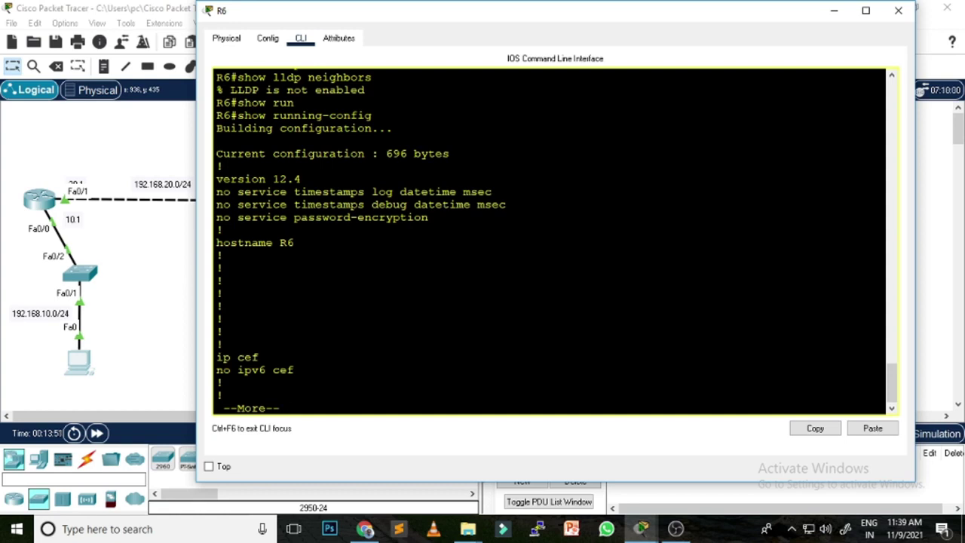
- Page through R6's running configuration down to the interface and router ospf 100 sections
key("Return")
key("Return")
key("Return")
key("Return")
key("Return")
key("Return")
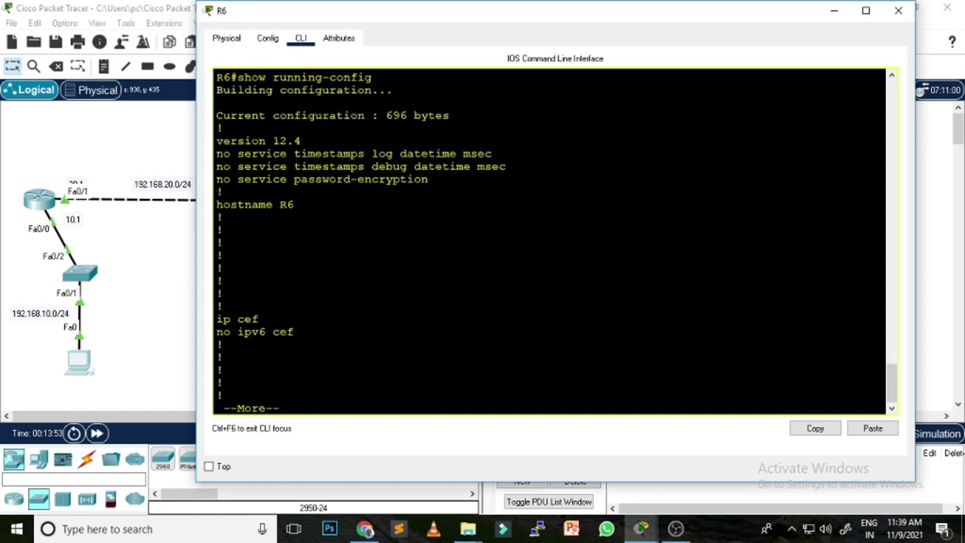
key("Return")
key("Return")
key("Return")
key("Return")
key("Return")
key("Return")
key("Return")
key("Return")
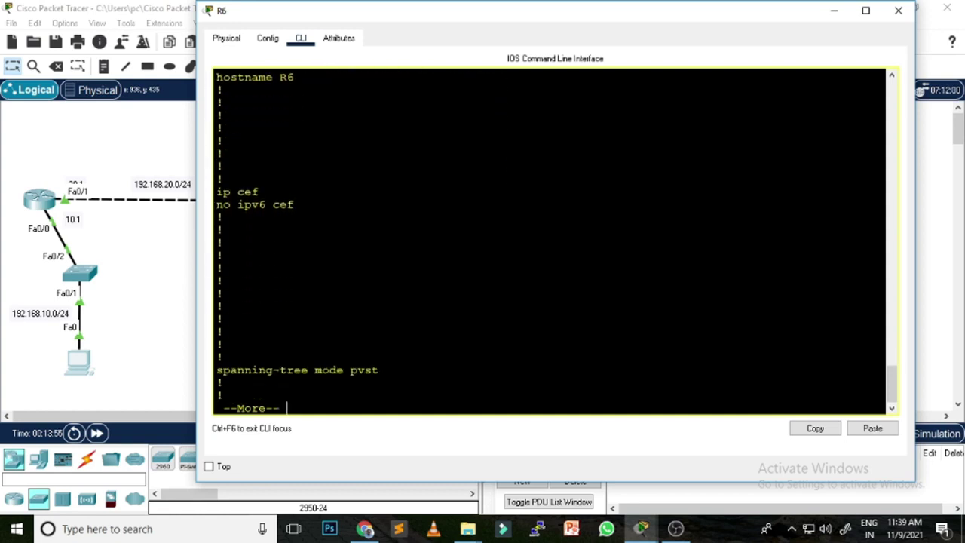
key("Return")
key("Return")
key("Return")
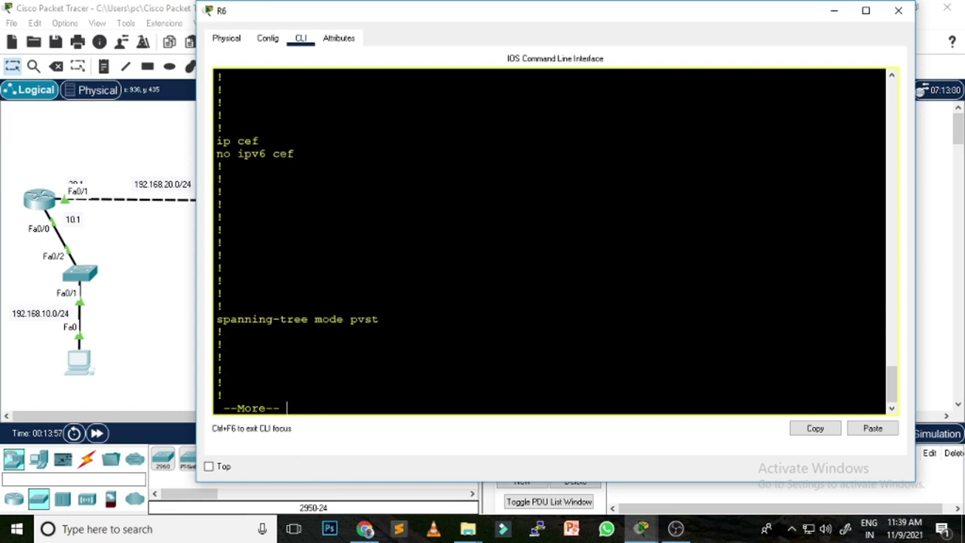
key("Return")
key("Return")
key("Return")
key("Return")
key("Return")
key("Return")
key("Return")
key("Return")
key("Return")
key("Return")
key("Return")
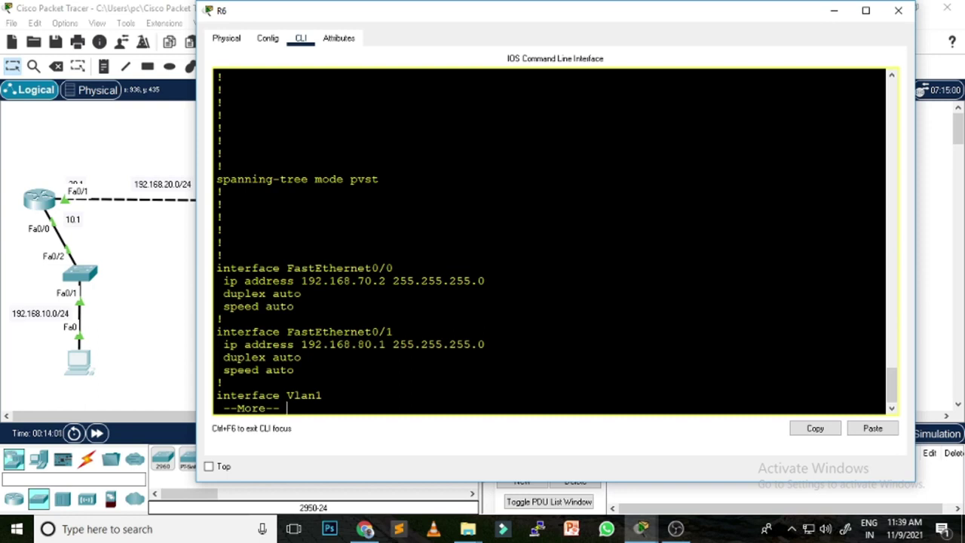
key("Return")
key("Return")
key("Return")
key("Return")
key("Return")
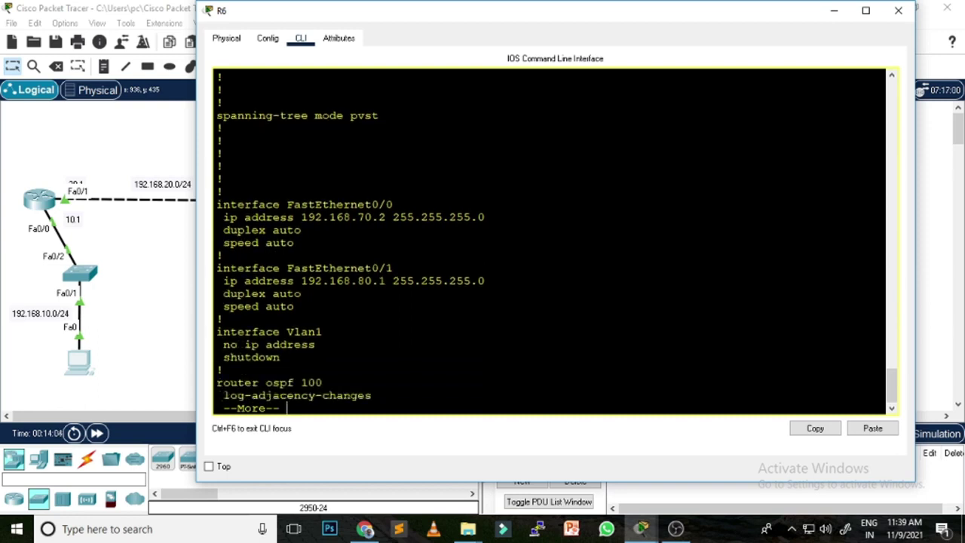
- Examine the FastEthernet0/0 section of the running configuration, including its IP address, subnet mask, duplex and speed lines
left_click_drag(287, 204, 394, 205)
left_click_drag(463, 217, 417, 217)
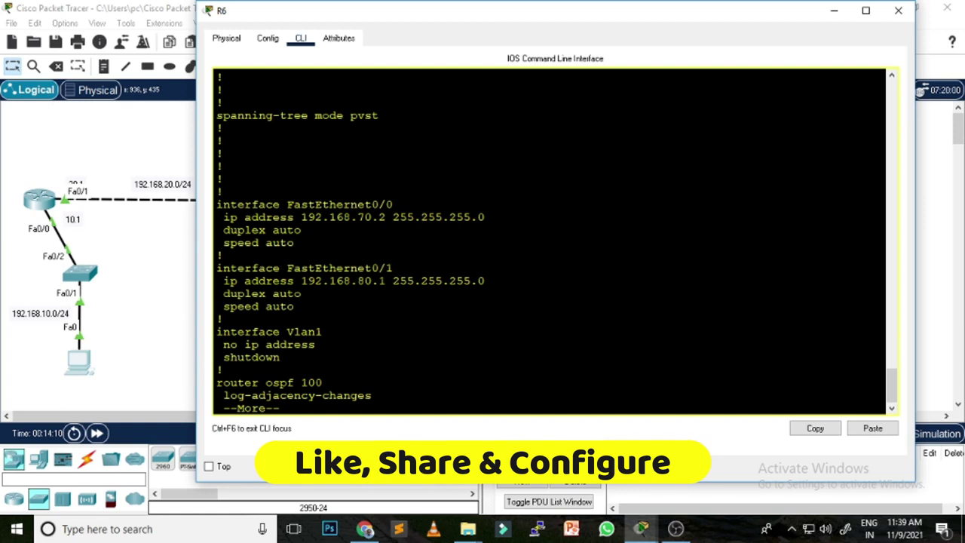
left_click_drag(216, 230, 301, 230)
left_click(219, 249)
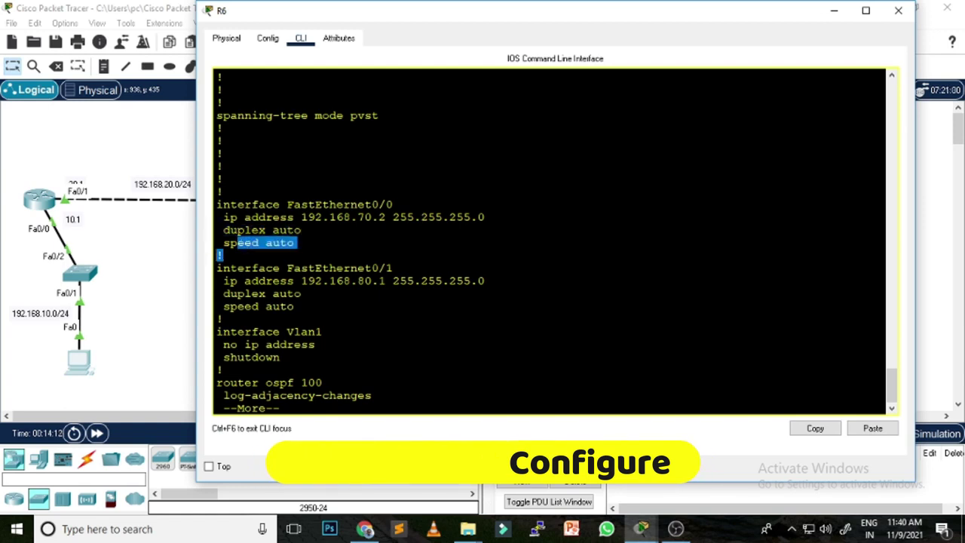
- Advance the running configuration and examine the router ospf 100 section with its two network statements
key("Return")
key("Return")
key("Return")
key("Return")
key("Return")
key("Return")
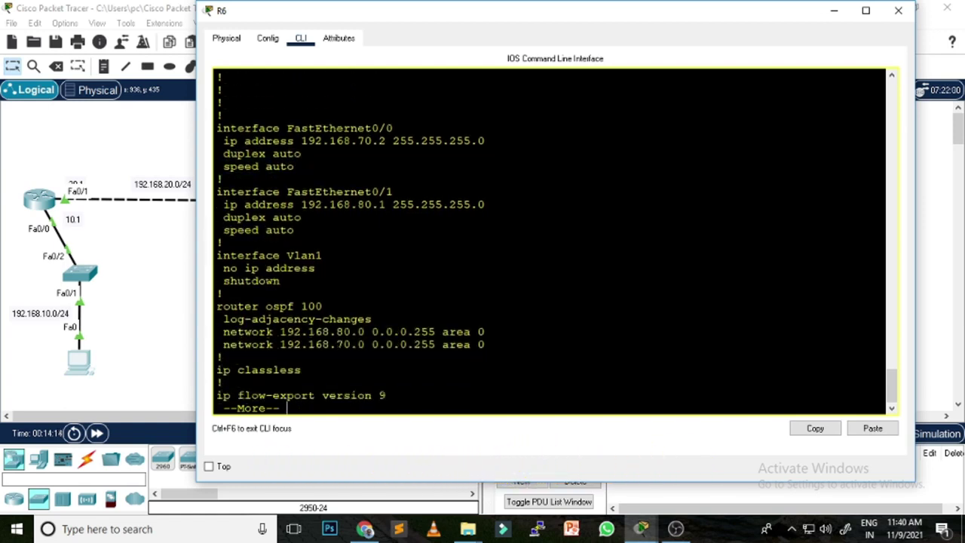
left_click_drag(216, 306, 322, 306)
left_click(323, 306)
left_click_drag(223, 332, 486, 331)
left_click(228, 343)
left_click_drag(229, 343, 486, 344)
- Page through the rest of the running configuration to its end and look back over the output from its beginning
key("Return")
key("Return")
key("Return")
key("Return")
key("Return")
key("Return")
key("Return")
key("Return")
key("Return")
key("Return")
key("Return")
key("Return")
key("Return")
key("Return")
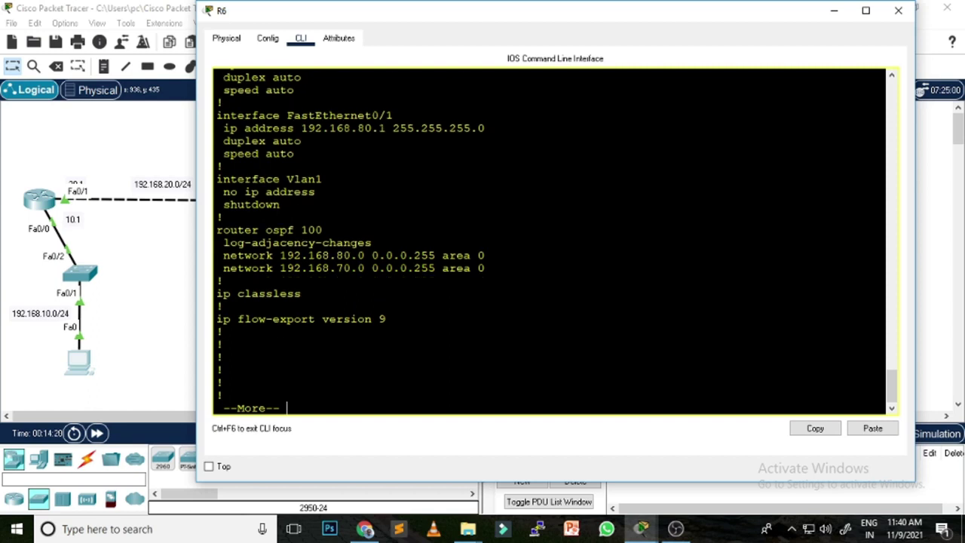
key("Return")
key("Return")
key("Return")
key("Return")
key("Return")
key("Return")
key("Return")
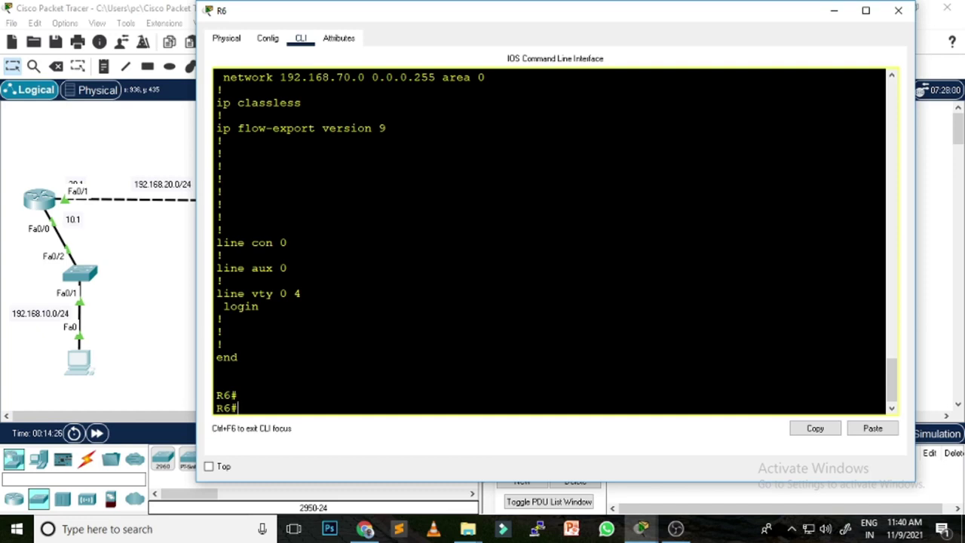
scroll(550, 241, "up", 15)
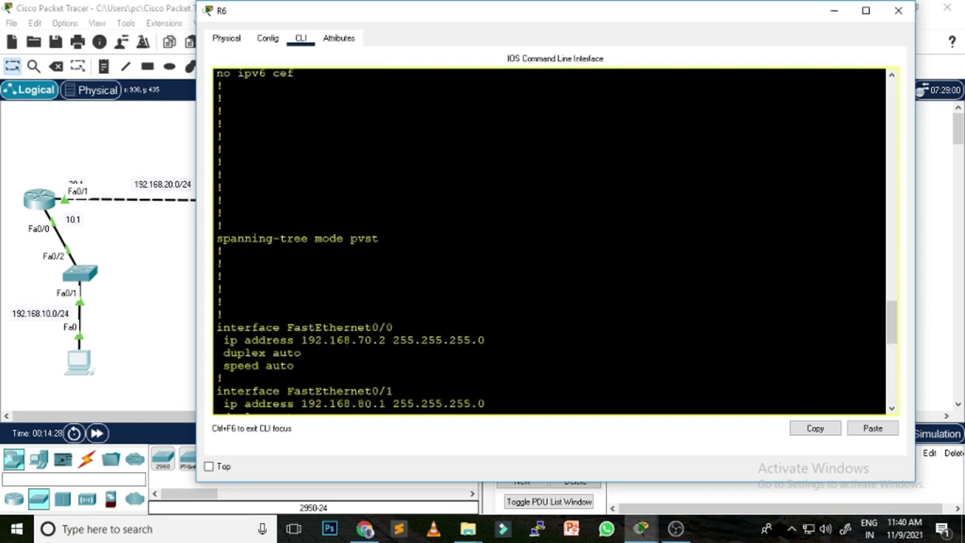
scroll(550, 241, "up", 5)
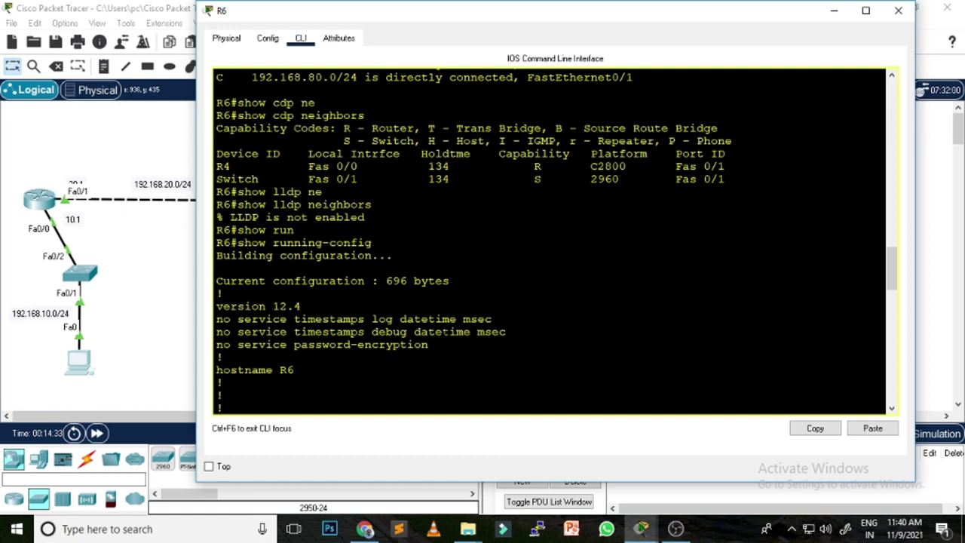
- Switch to Notepad and add "4) Show int" and "5) Show ip int" to the numbered list of troubleshooting commands
key("super+r")
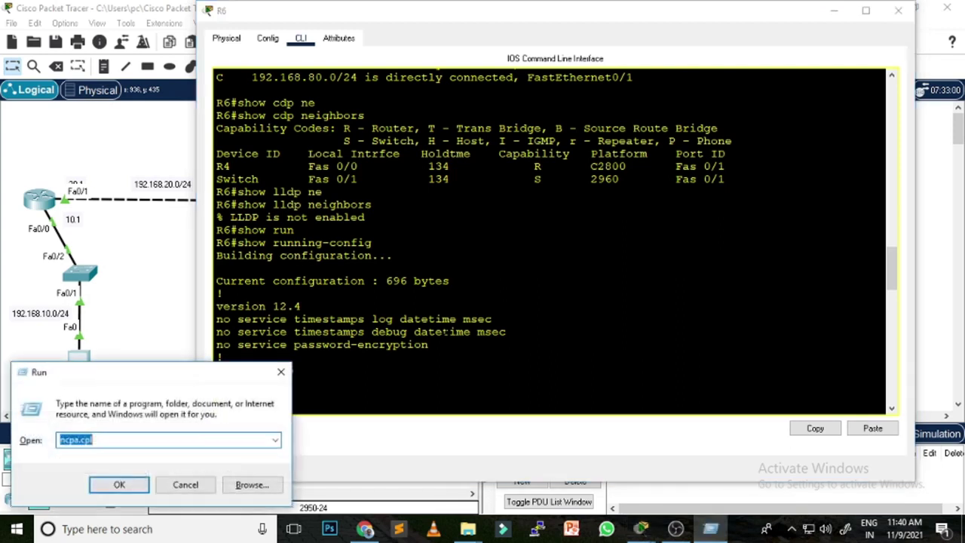
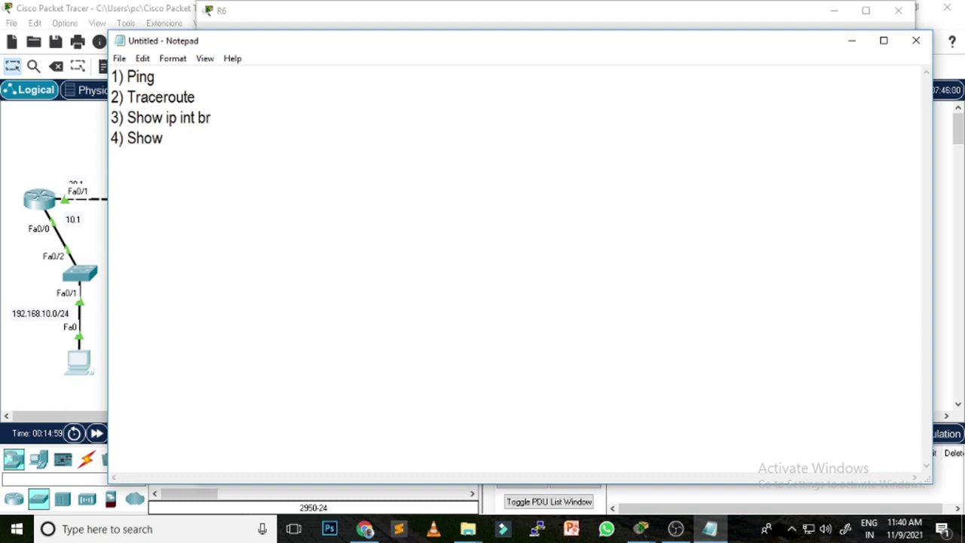
type("int")
key("Return")
type("5) Show ip int")
key("Return")
- Add "6) Show protocol" and "7) Show ip Protocol" to the command list
type("6) ")
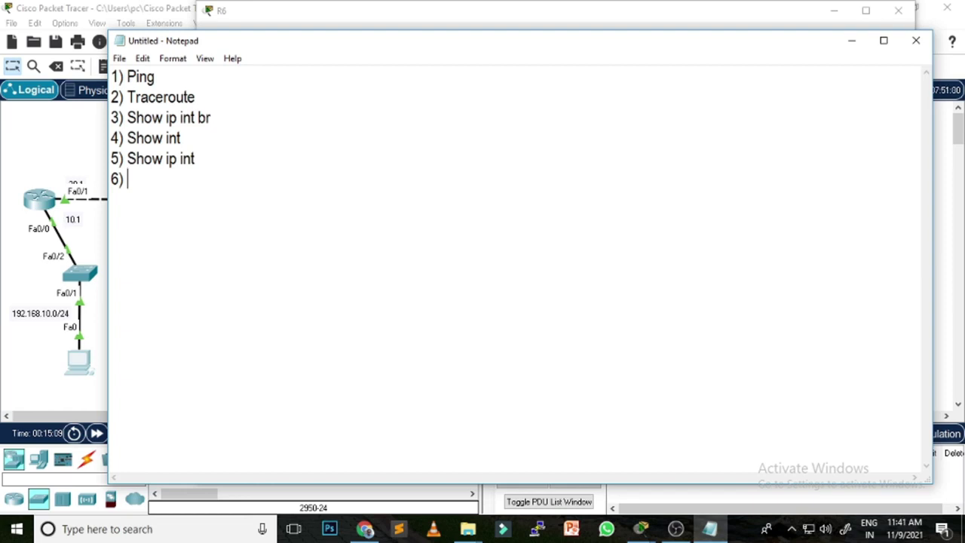
type("Show p")
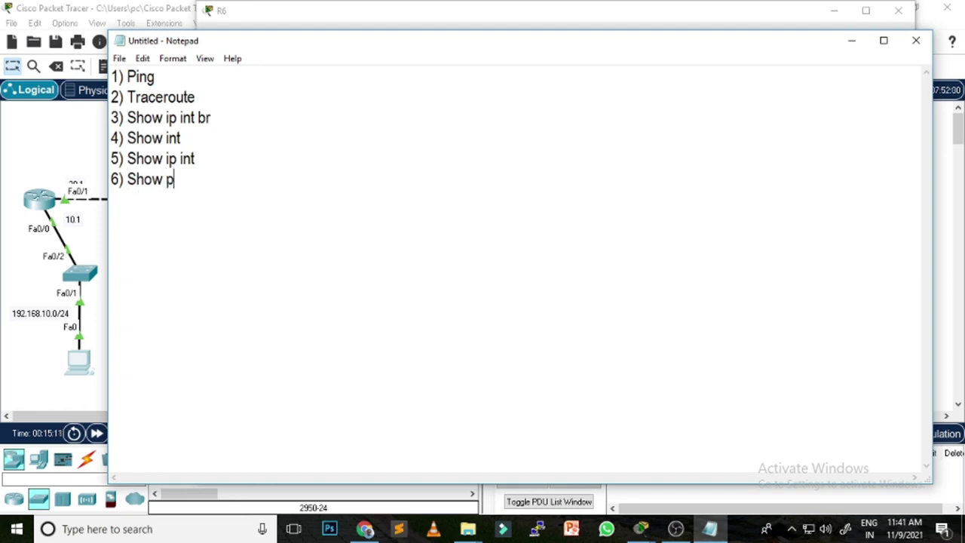
type("rotocol")
key("Return")
type("7) ")
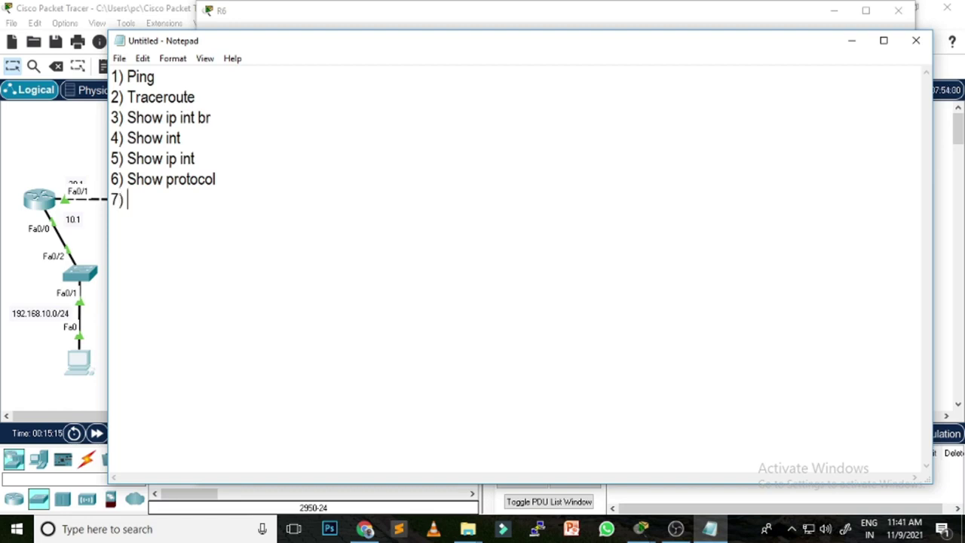
type("Show ip")
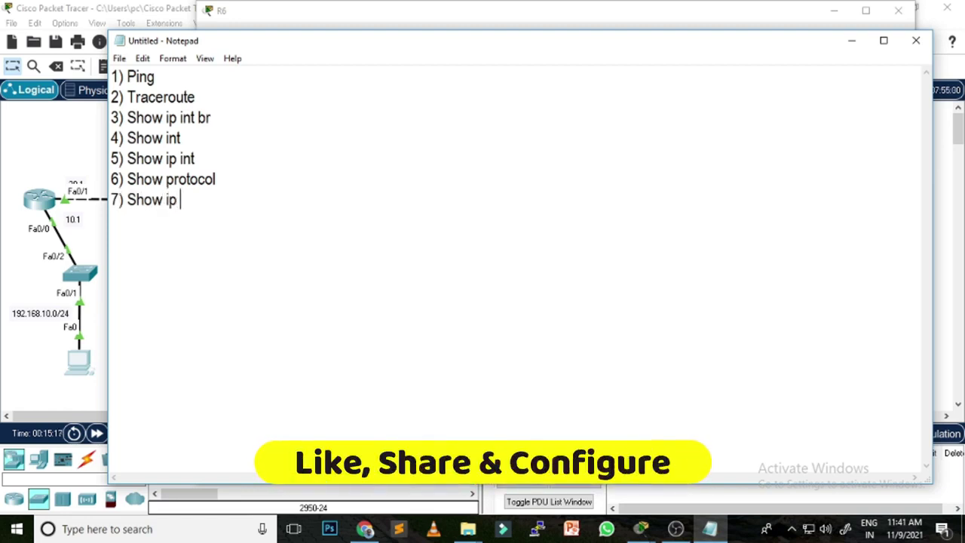
type(" Protocol")
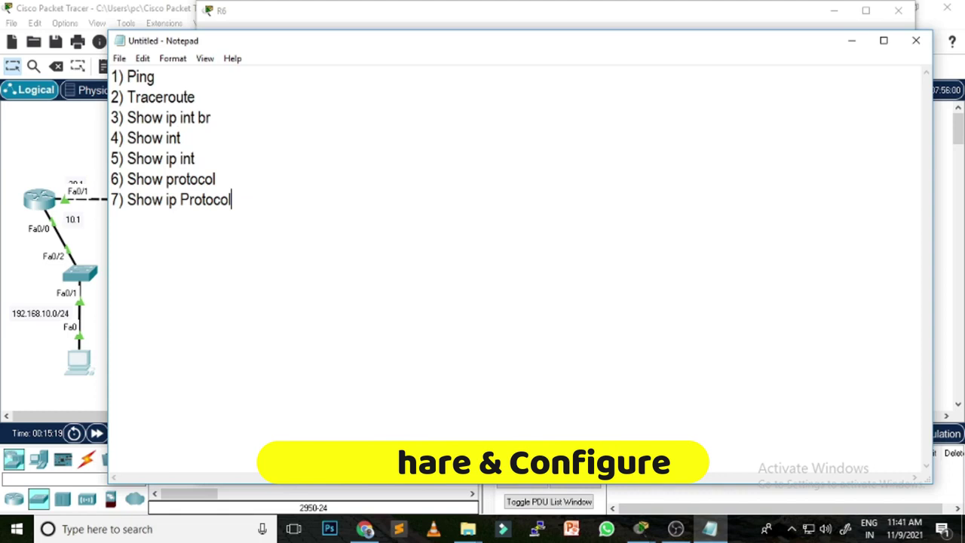
- Add "8) Show Ip route" and "9) Show cdp neighbor / Show lldp" to the command list
key("Return")
type("8) ")
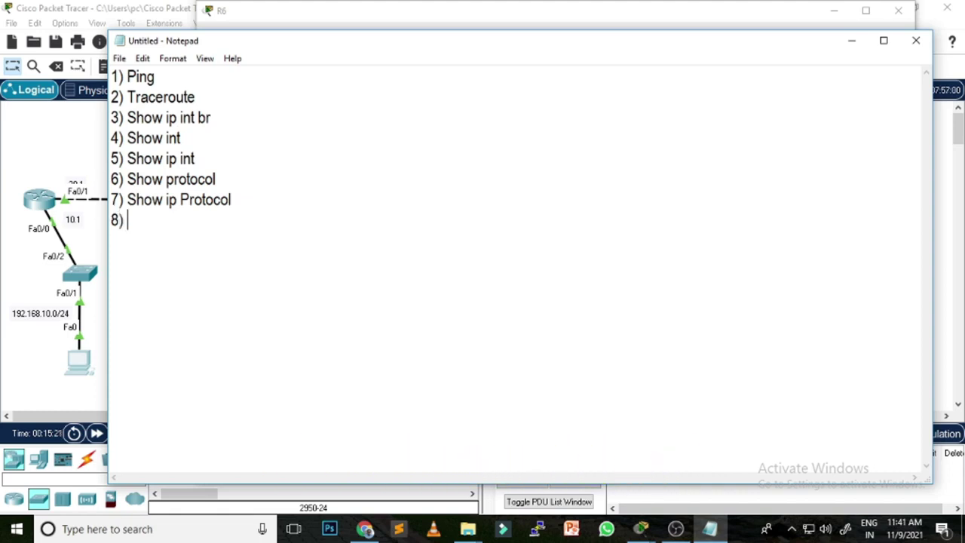
type("Show ")
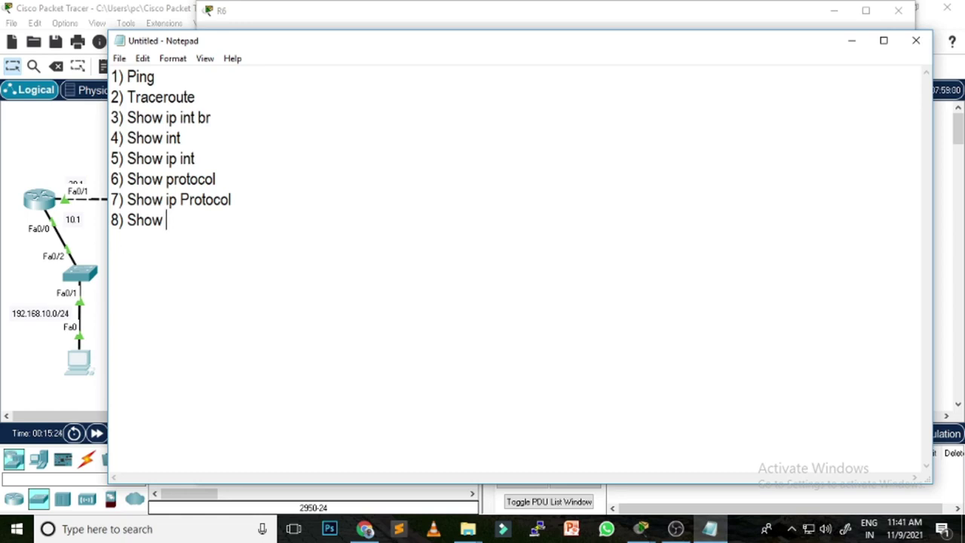
type("Ip route")
key("Return")
type("9")
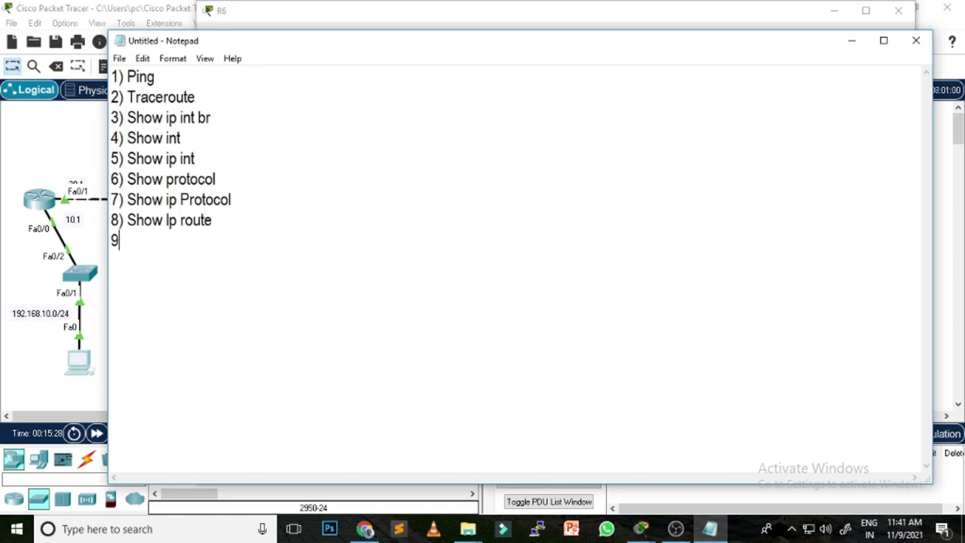
type(") Show cdp b")
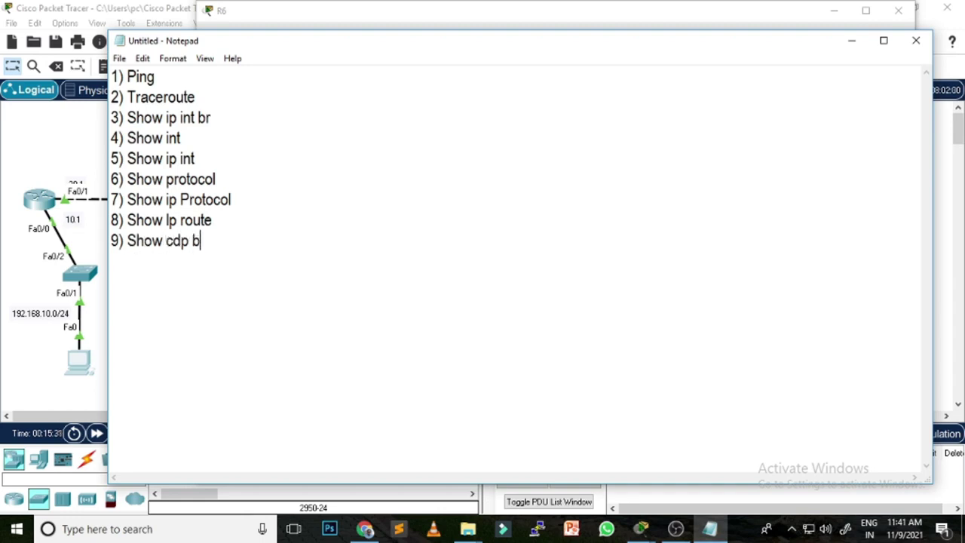
key("BackSpace")
type("neighbor")
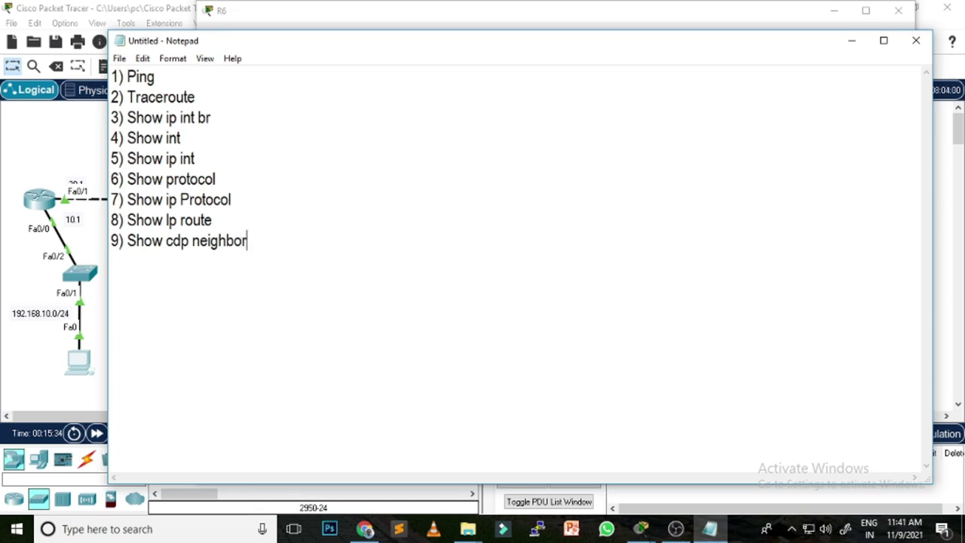
type("   / Show lldp")
- Add "10) Show runn" as the last entry of the command list
key("Return")
type("10")
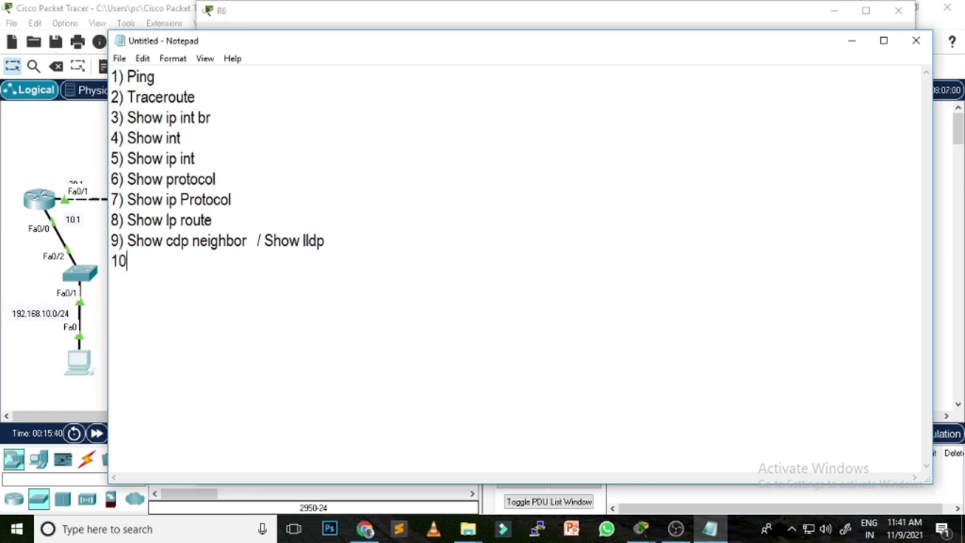
type(") Show runn")
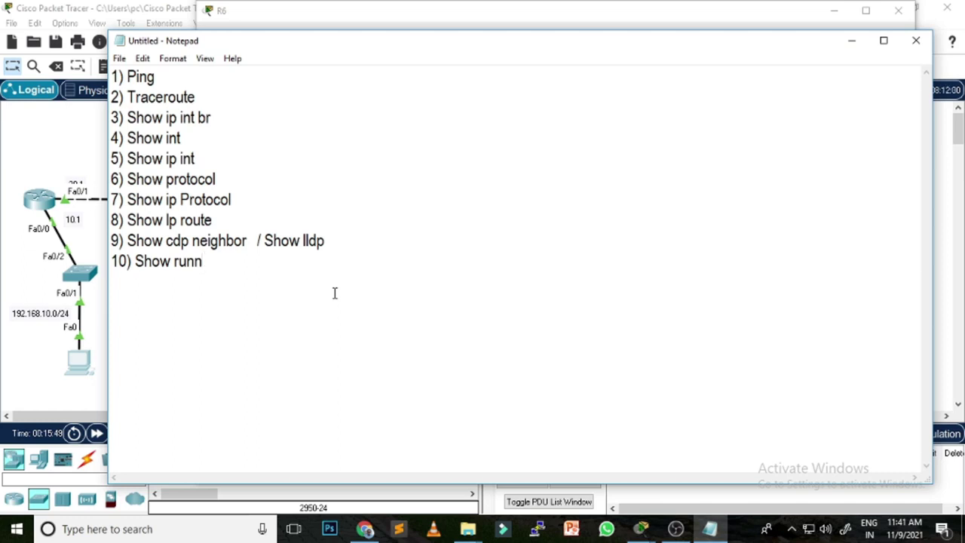
- Minimize the notes and close R6's window to return to the network topology in Packet Tracer
left_click(852, 41)
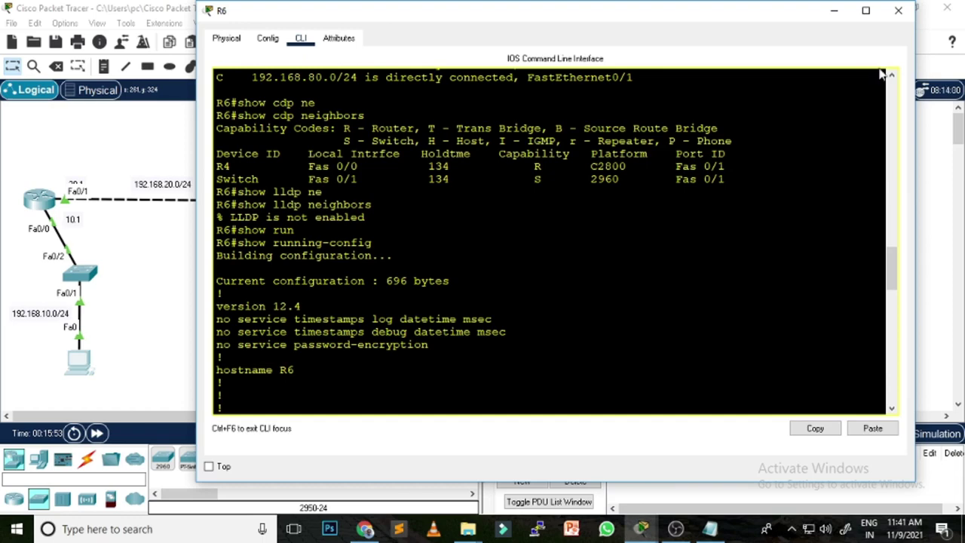
left_click(897, 10)
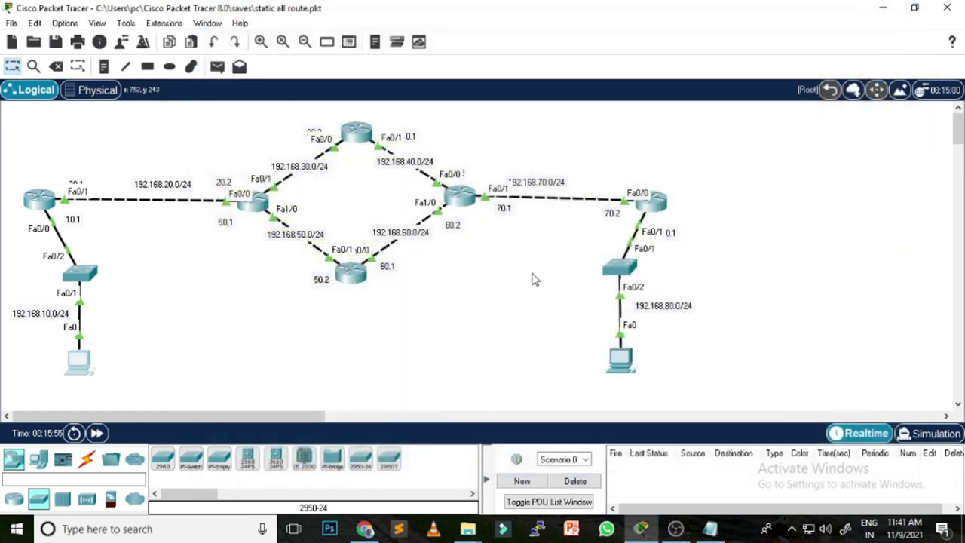